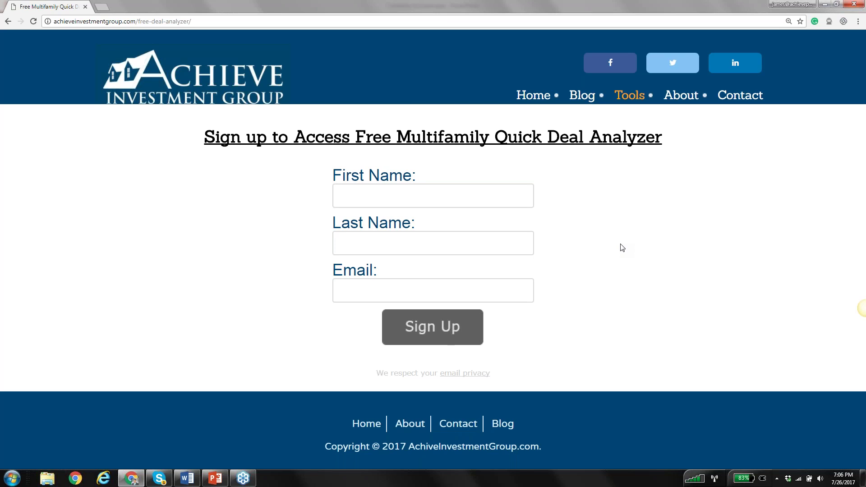
Fill in the first name, last name and saved e-mail suggestion, then submit the sign-up form
click(465, 198)
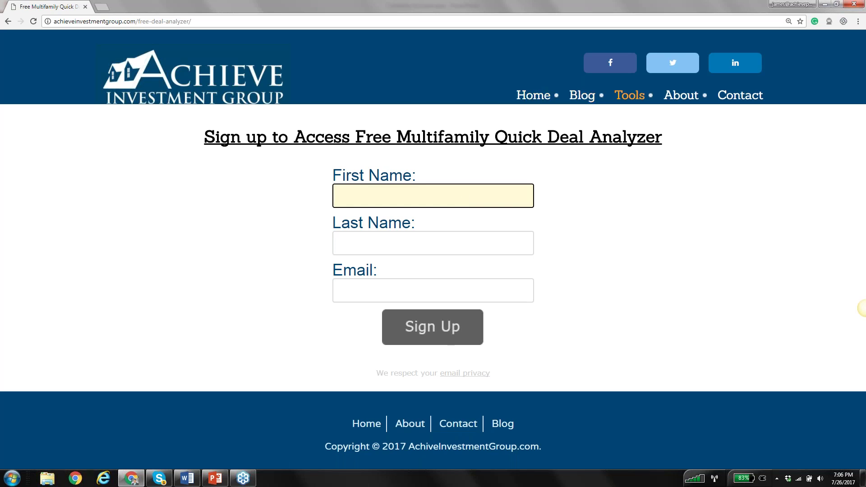
click(460, 191)
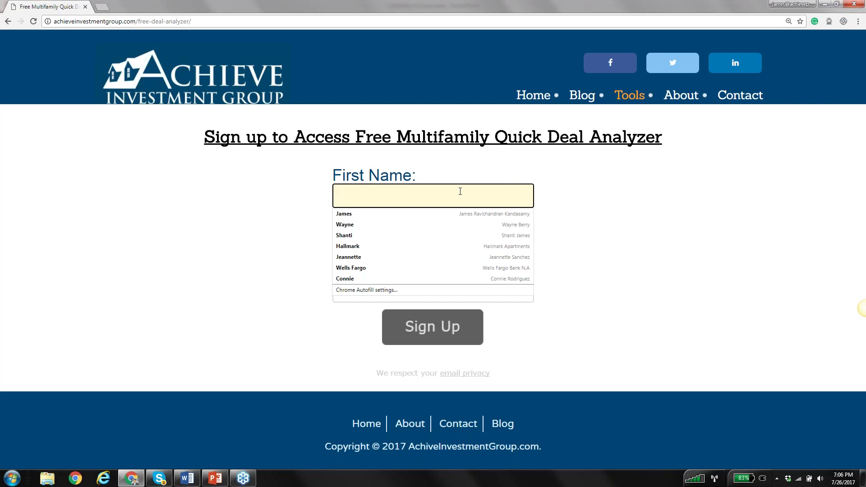
key(Tab)
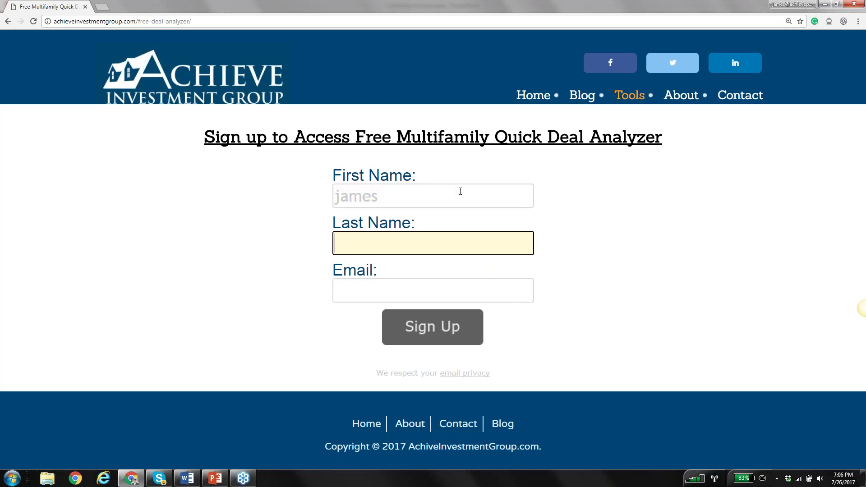
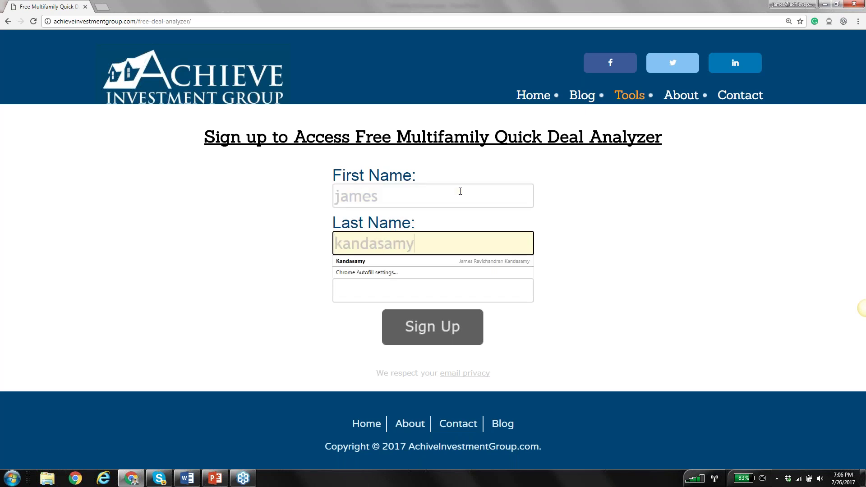
key(Tab)
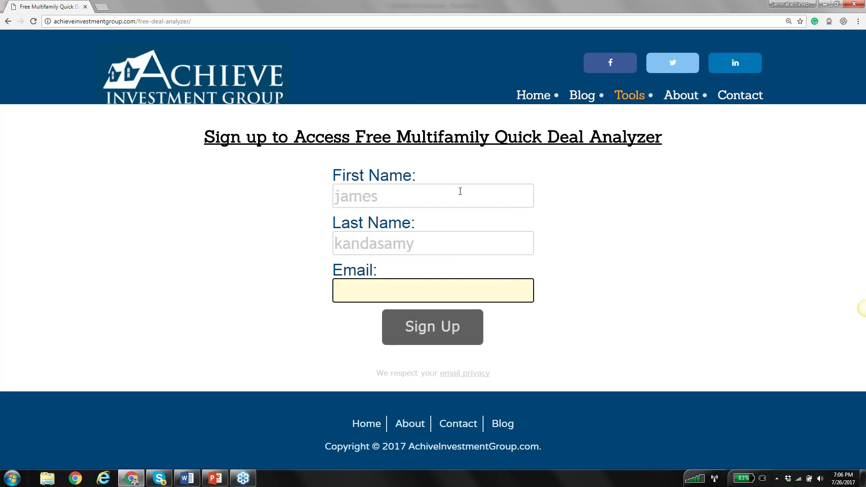
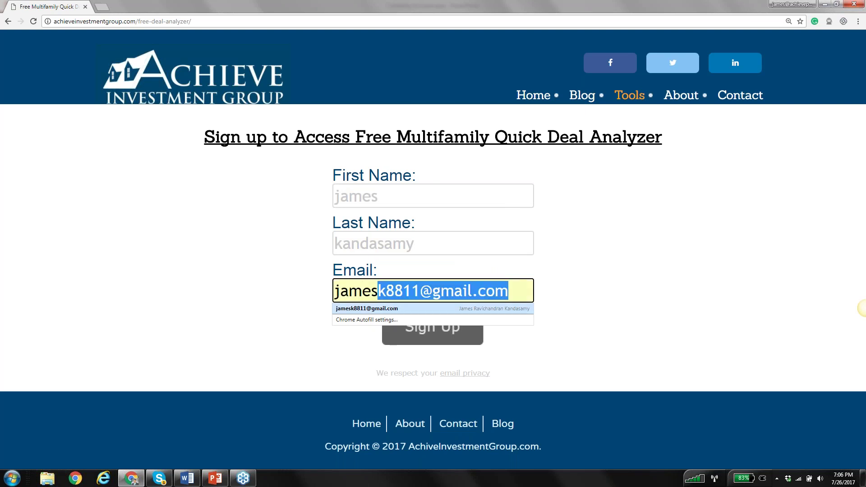
click(406, 308)
click(429, 333)
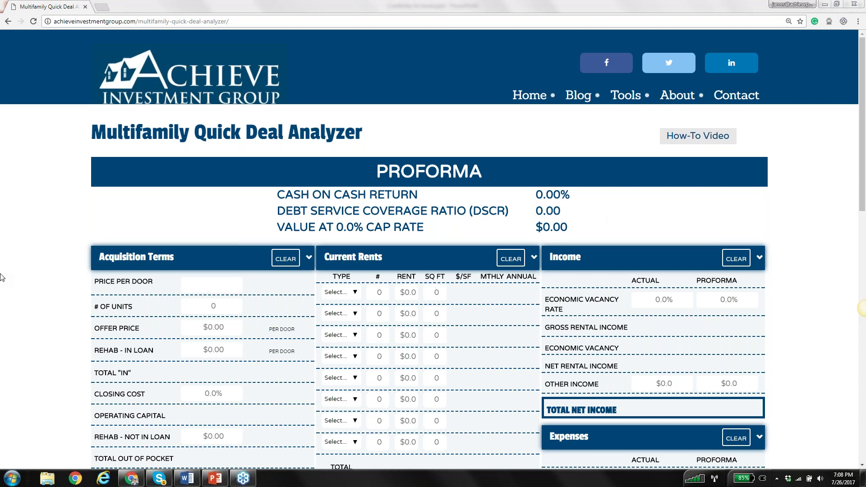
click(785, 224)
scroll(785, 224, down, 1)
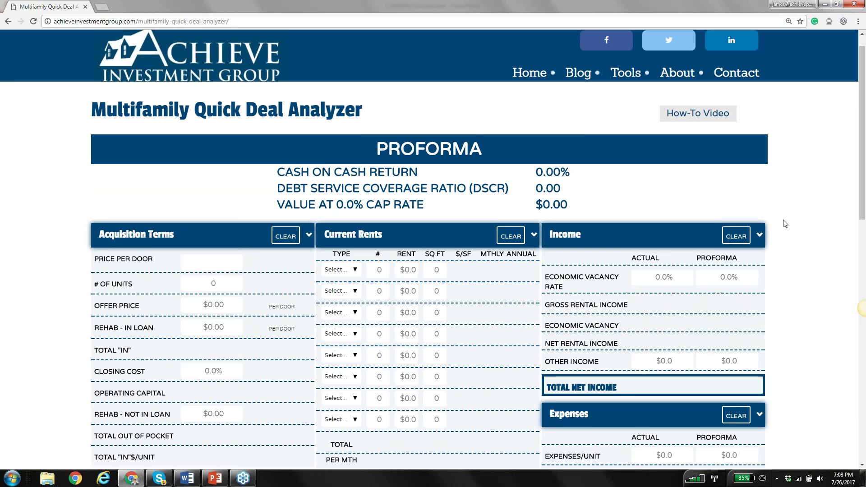
scroll(308, 124, down, 3)
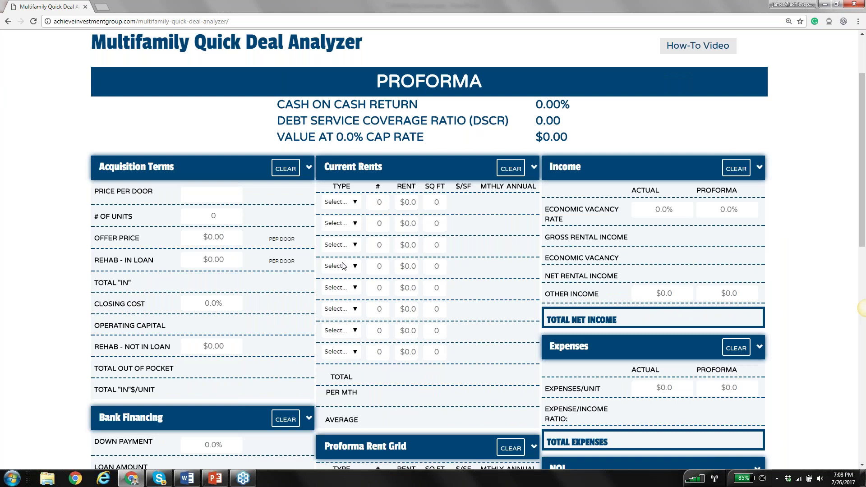
scroll(343, 266, down, 6)
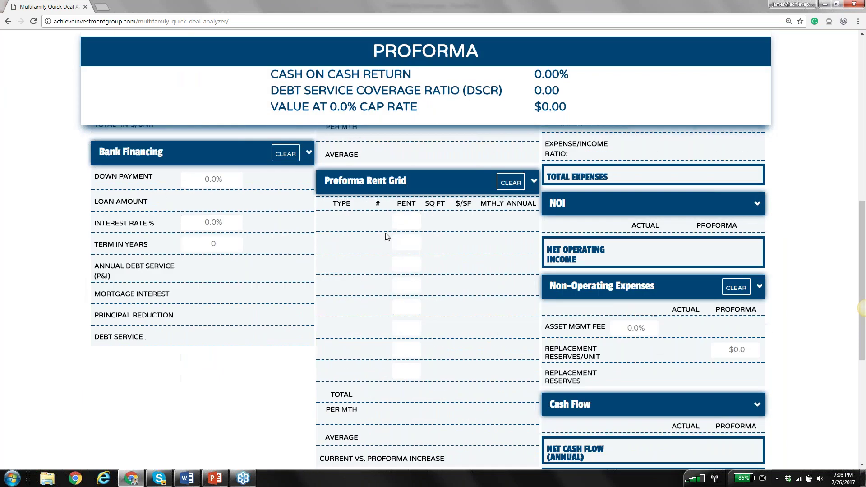
scroll(650, 292, down, 3)
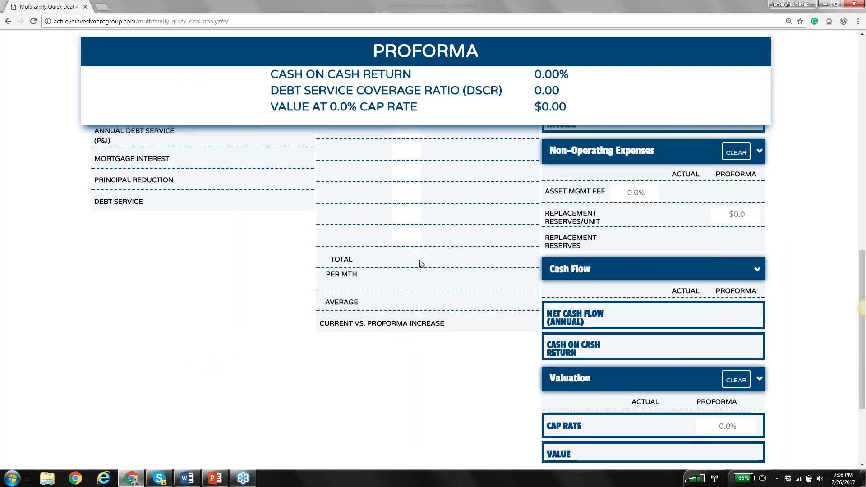
scroll(419, 264, up, 5)
scroll(419, 263, up, 4)
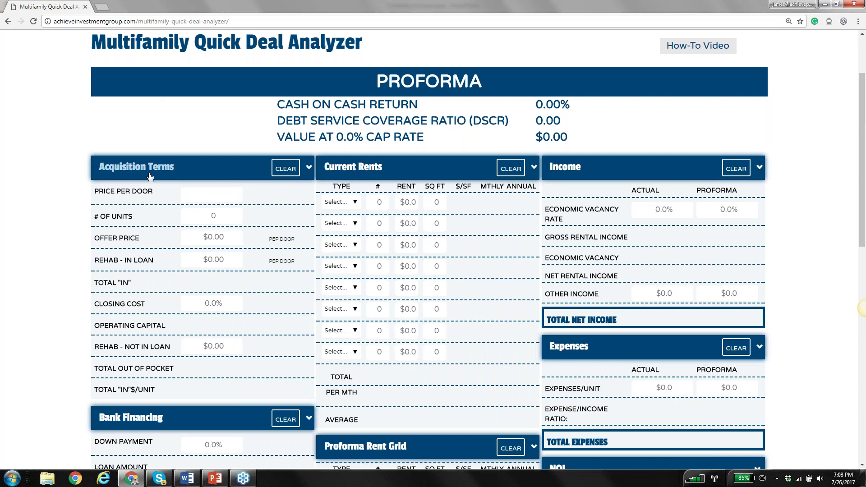
click(173, 168)
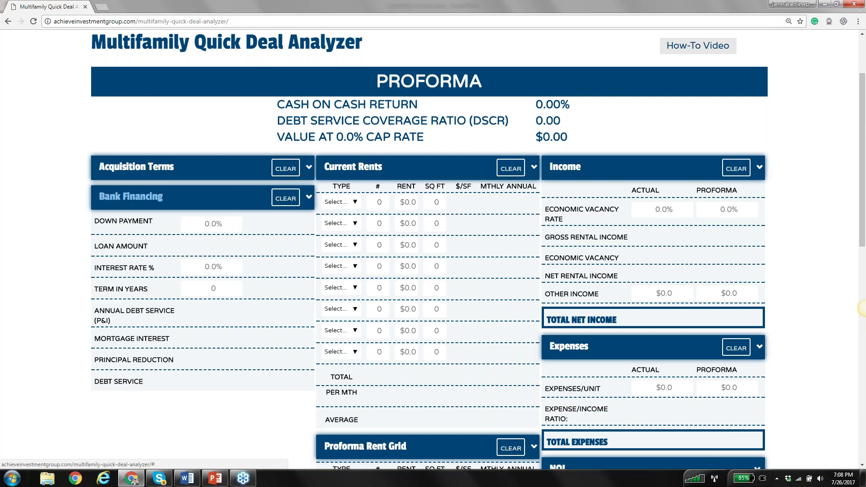
click(143, 197)
click(353, 167)
click(667, 169)
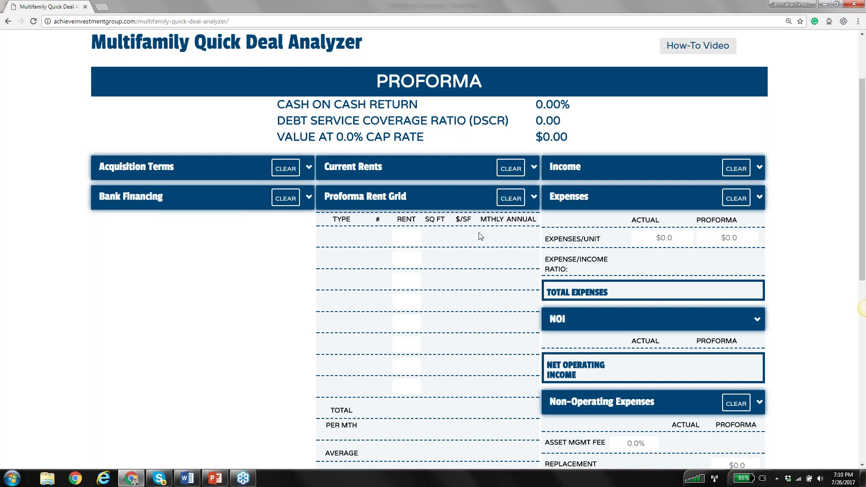
click(397, 199)
click(443, 199)
click(618, 201)
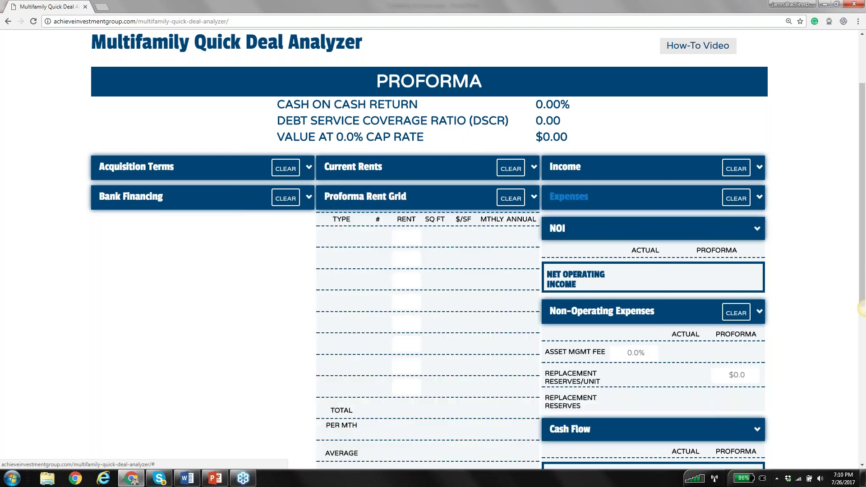
click(618, 226)
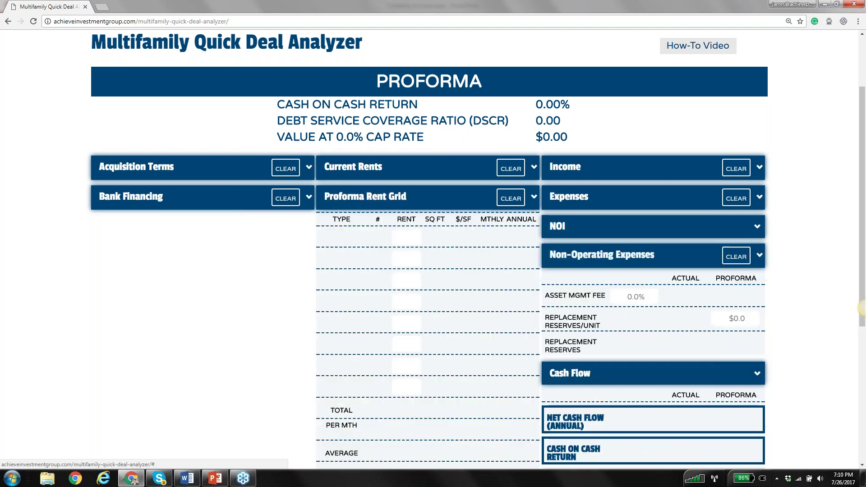
click(170, 203)
click(363, 196)
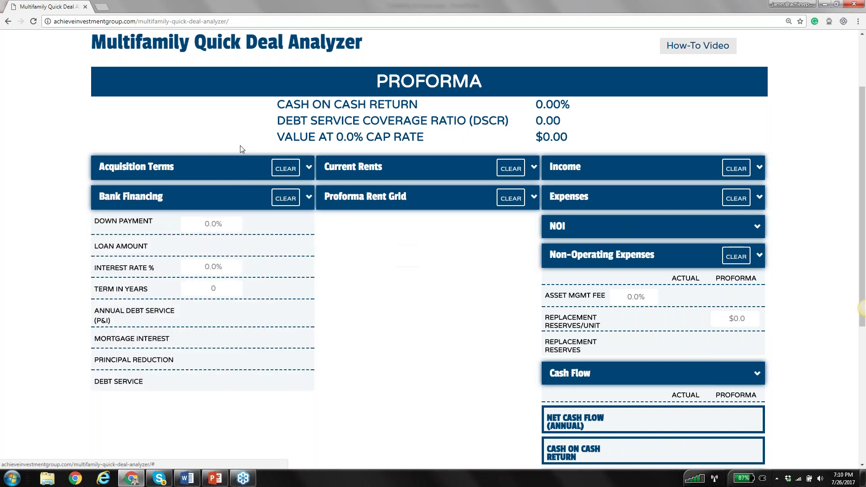
click(363, 197)
click(353, 167)
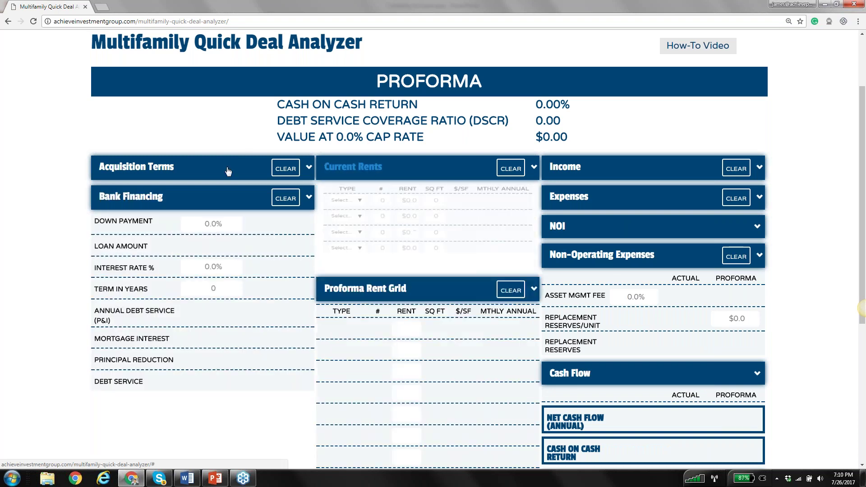
click(228, 169)
click(593, 170)
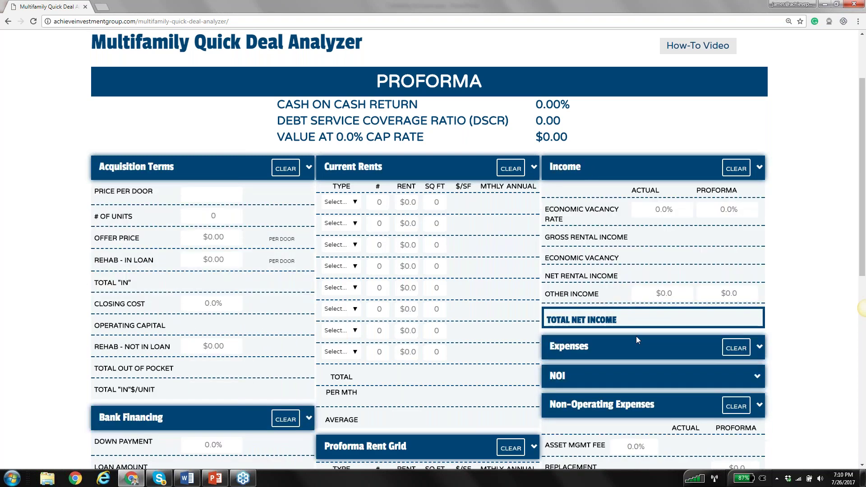
click(641, 344)
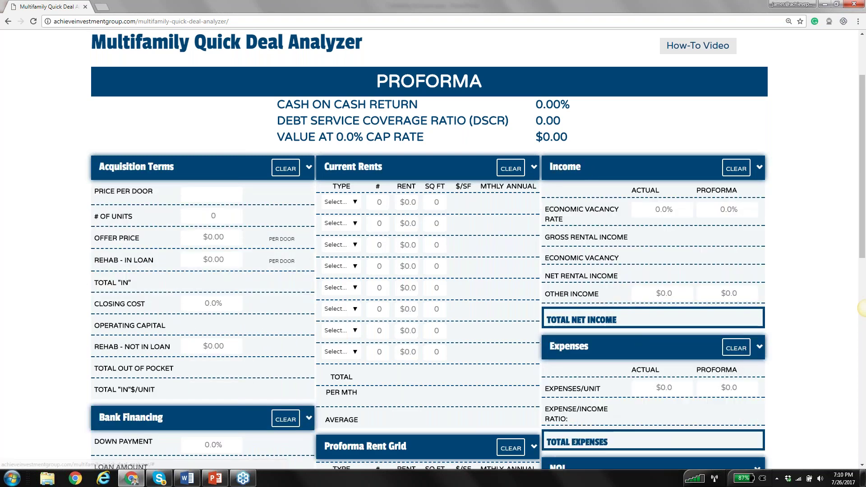
Enter two 1b1b units at $455 in Current Rents row 2, then clear the Current Rents table
scroll(864, 309, down, 3)
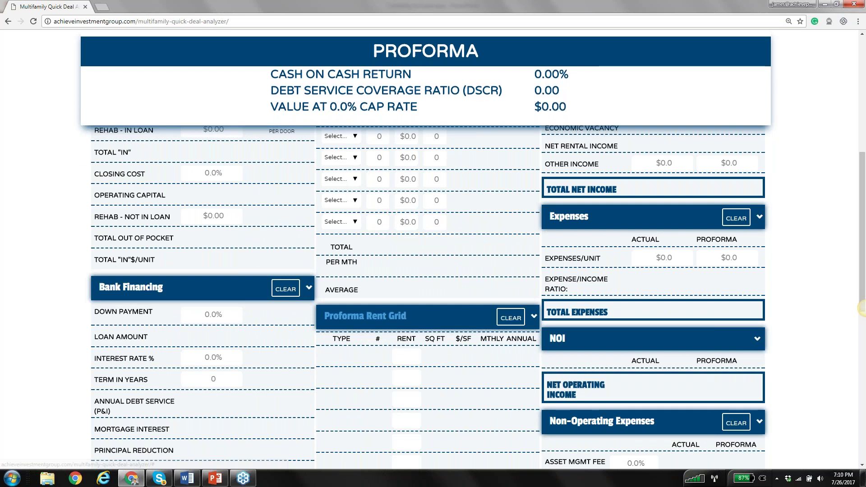
scroll(863, 309, up, 5)
scroll(240, 199, down, 2)
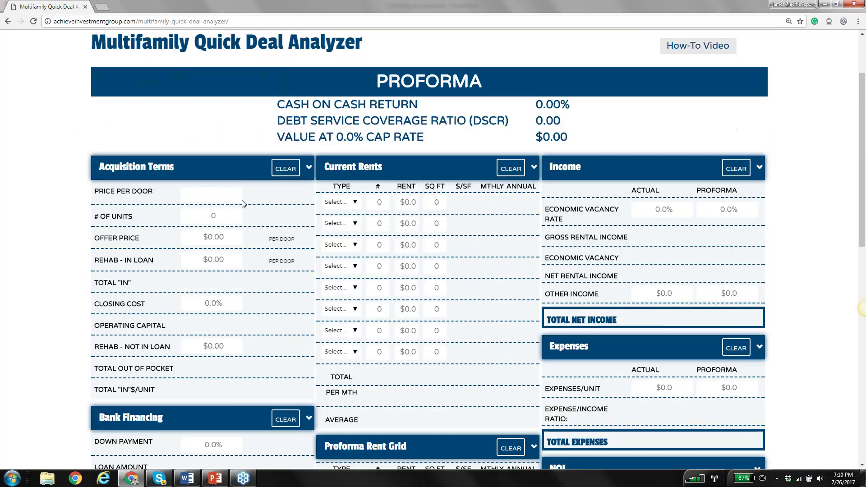
click(385, 225)
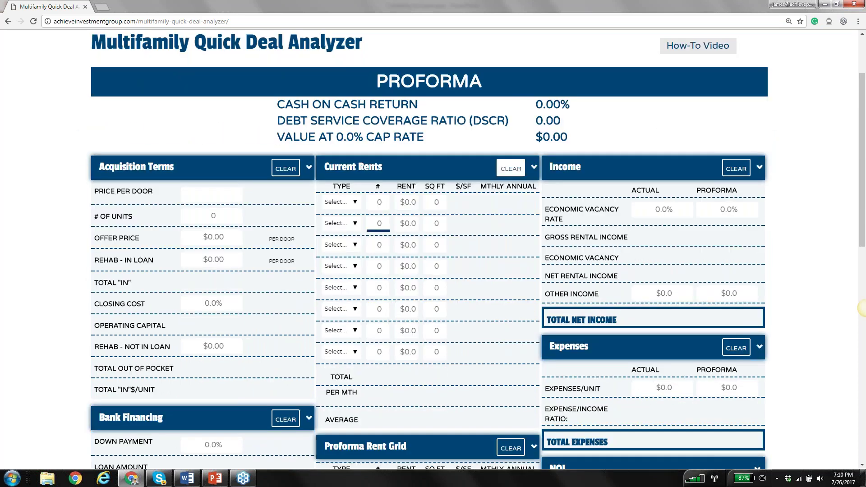
text(2)
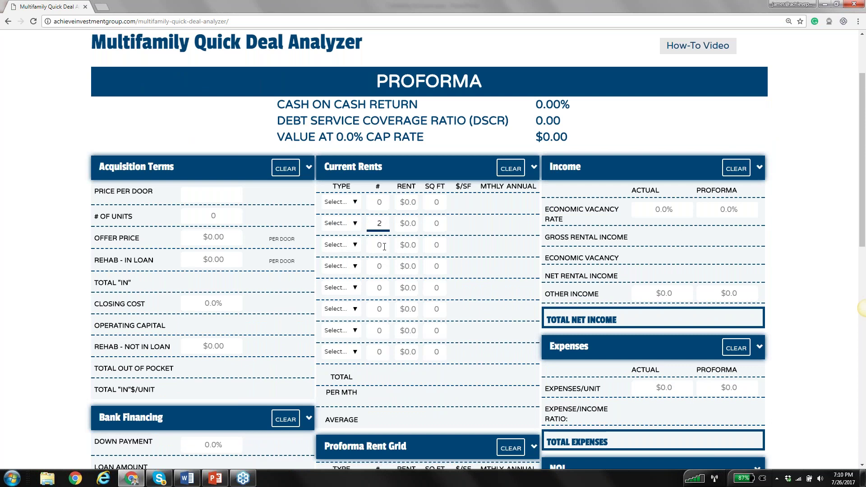
click(385, 246)
click(341, 223)
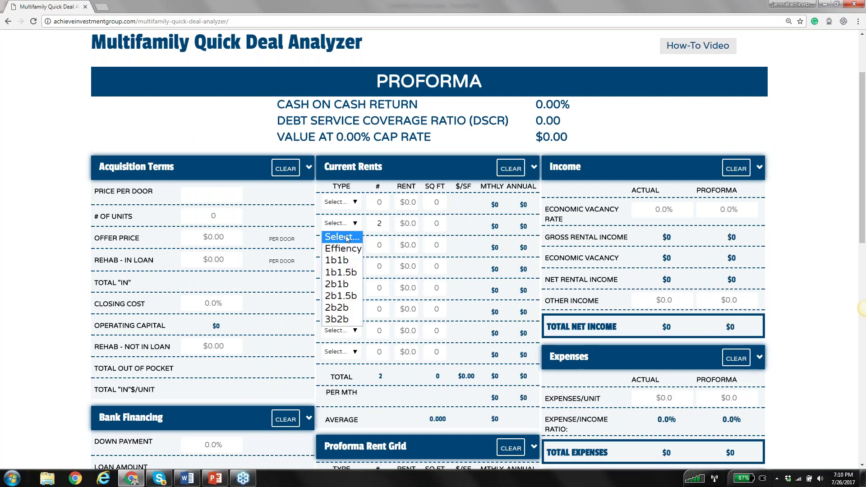
click(334, 259)
click(408, 225)
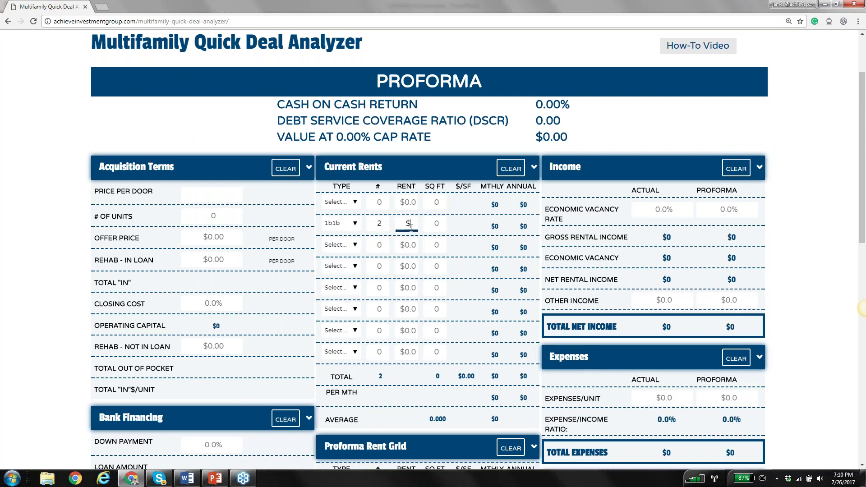
text(455)
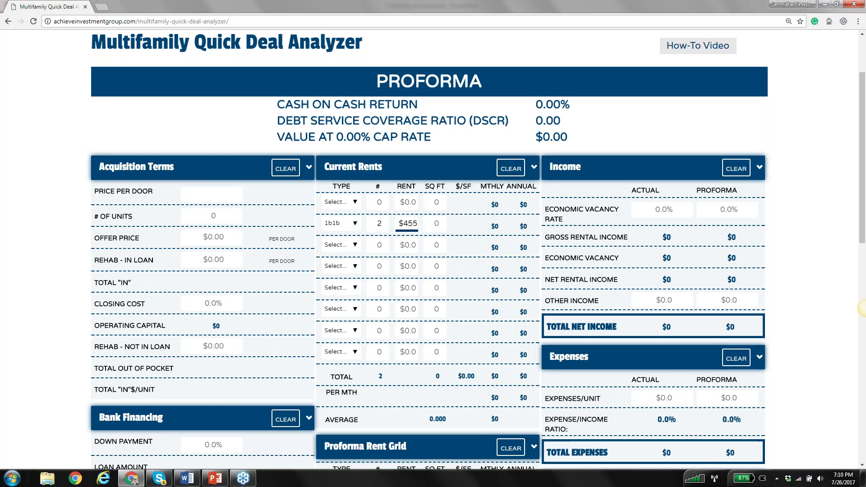
click(511, 168)
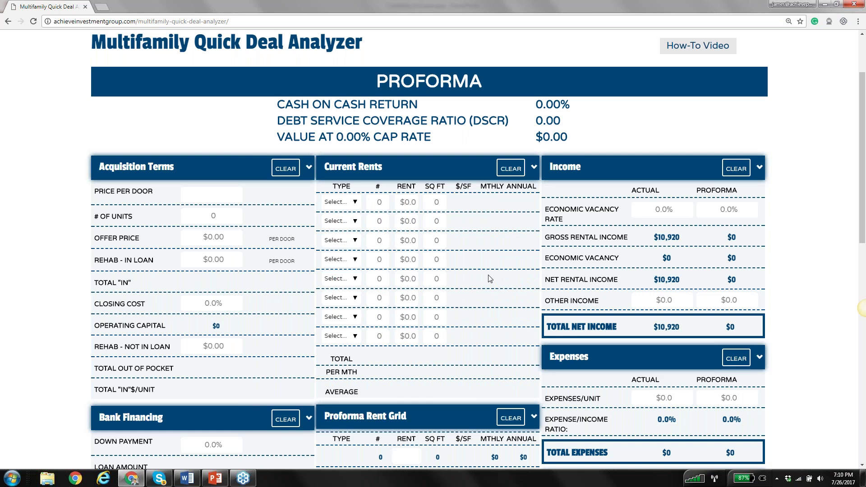
scroll(490, 278, down, 5)
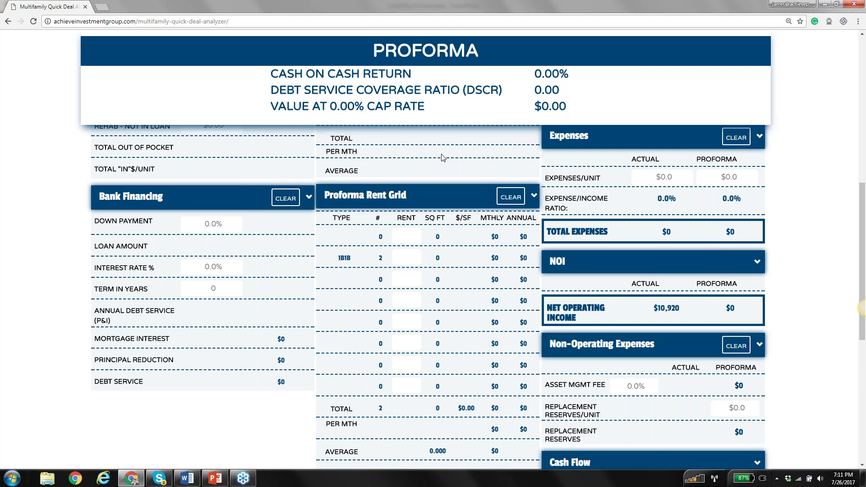
scroll(522, 238, down, 4)
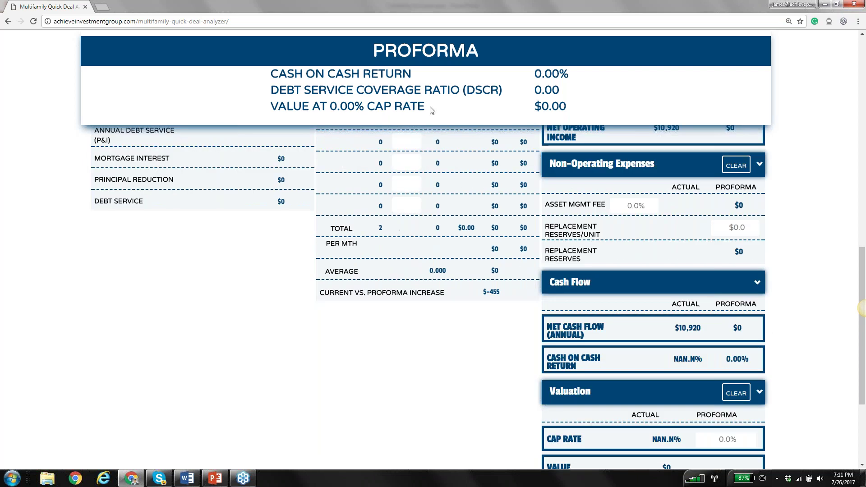
click(409, 163)
scroll(408, 162, up, 1)
scroll(862, 309, up, 6)
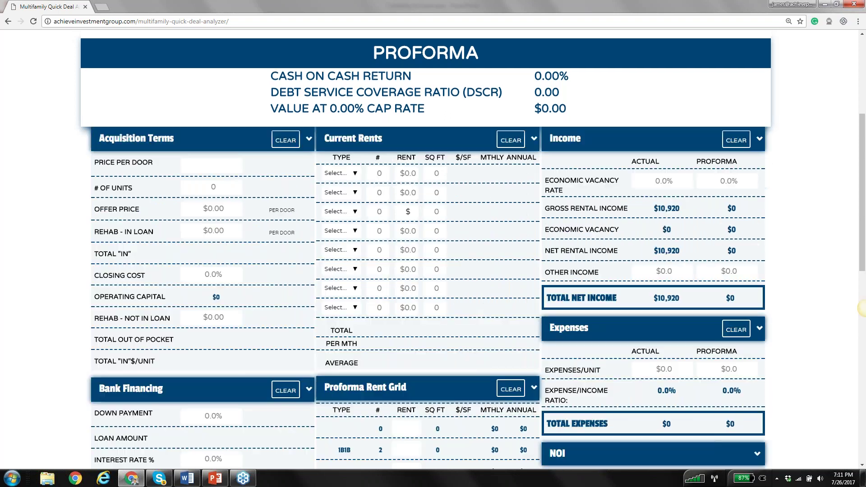
scroll(863, 309, up, 2)
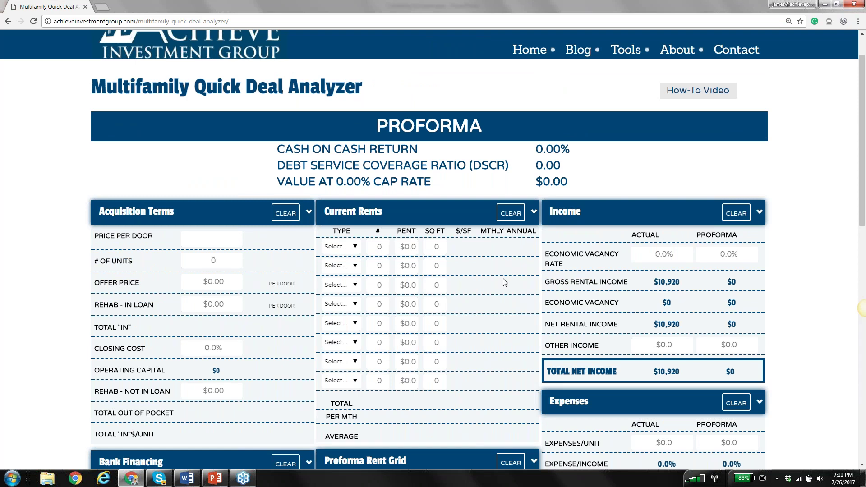
scroll(505, 282, down, 13)
scroll(504, 282, up, 3)
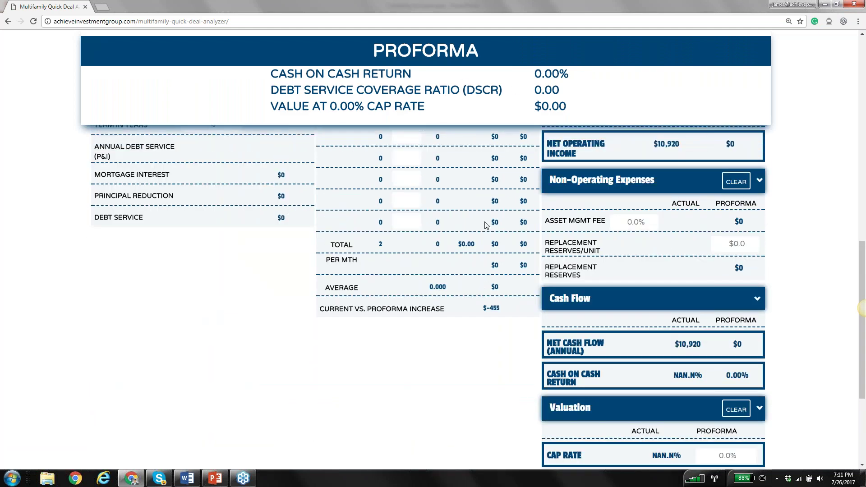
scroll(486, 225, up, 5)
scroll(466, 207, up, 4)
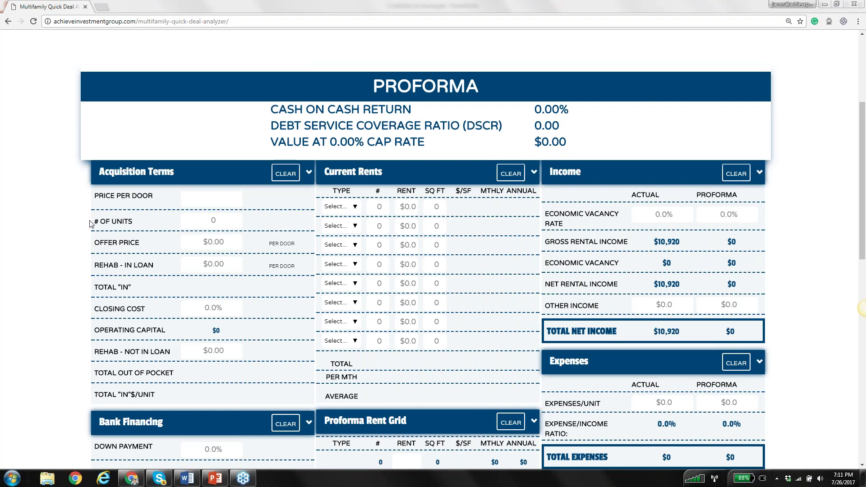
click(205, 266)
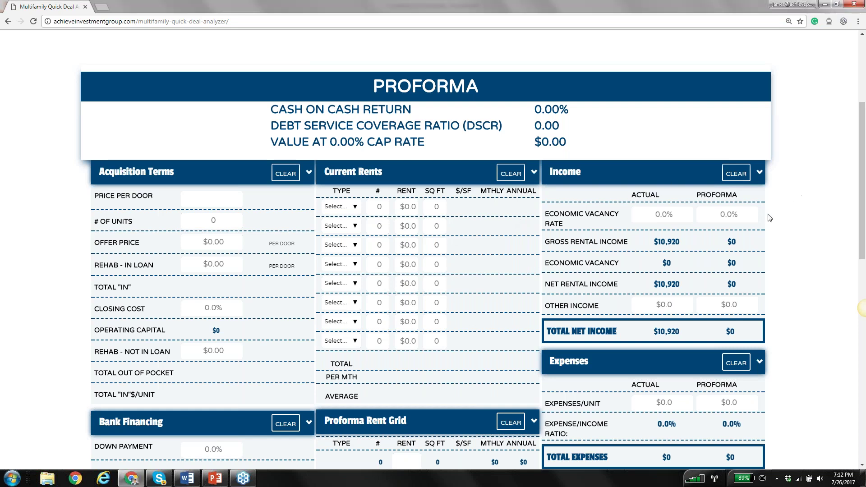
scroll(778, 240, down, 1)
scroll(777, 240, down, 7)
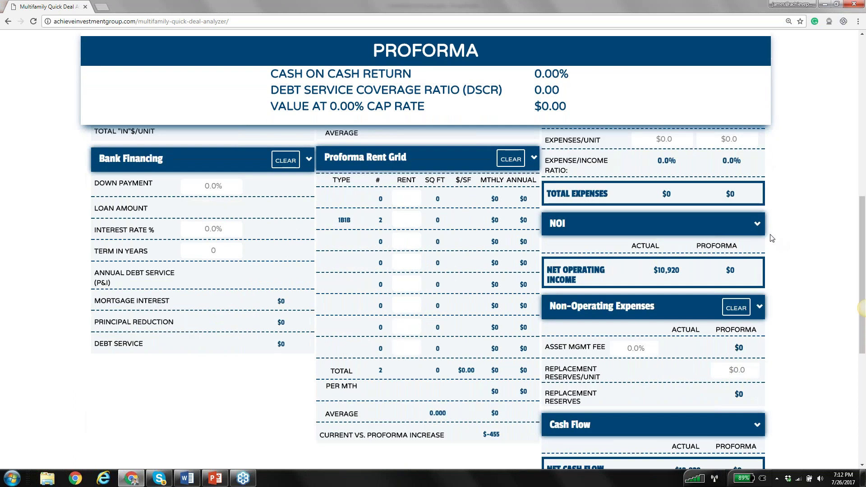
scroll(648, 310, down, 3)
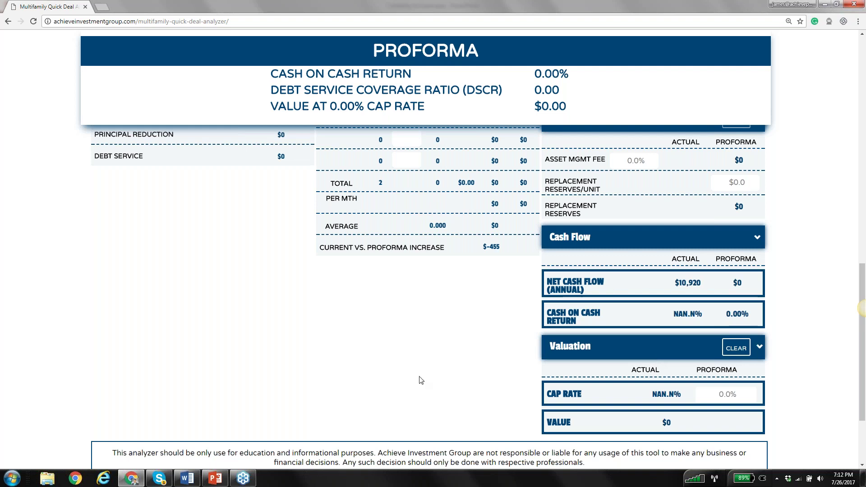
scroll(421, 380, up, 5)
scroll(36, 308, up, 5)
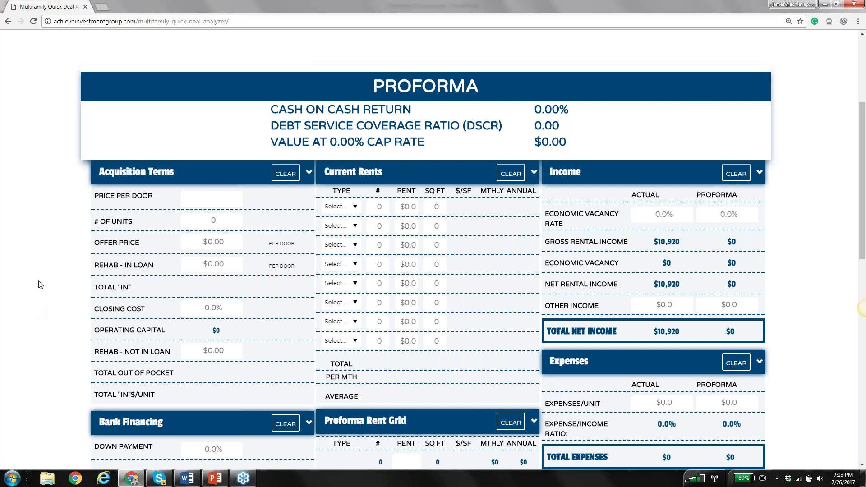
scroll(83, 256, down, 15)
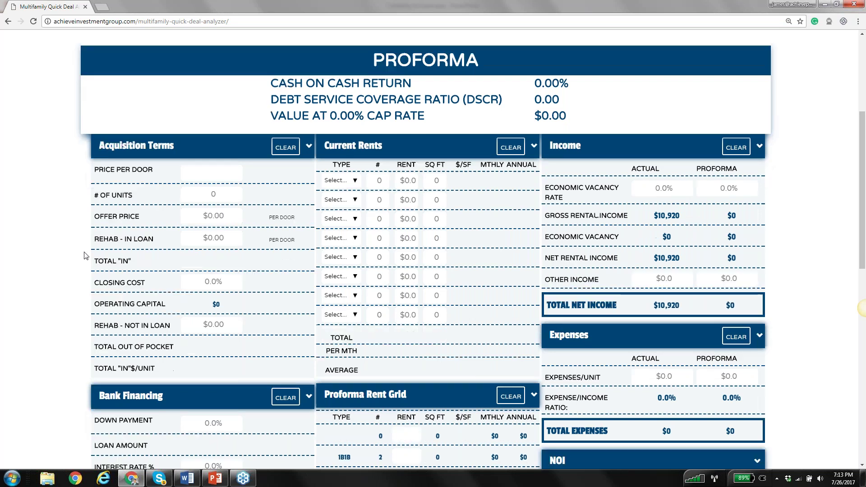
scroll(288, 254, up, 10)
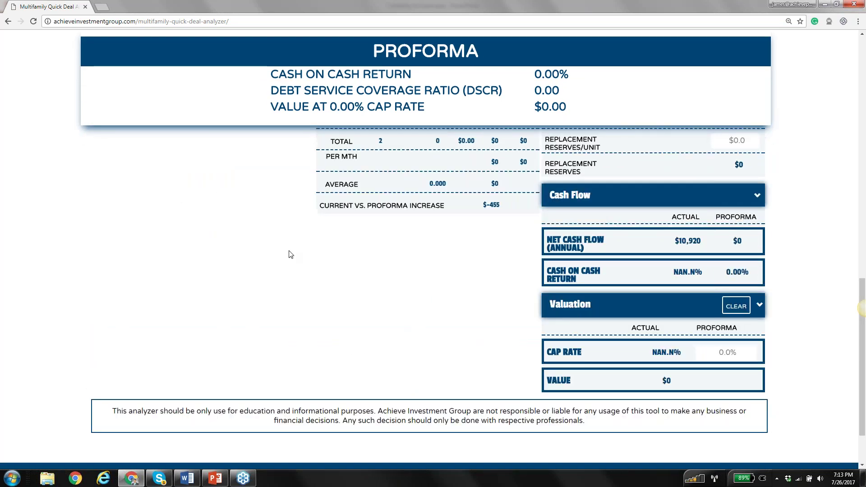
scroll(46, 270, up, 3)
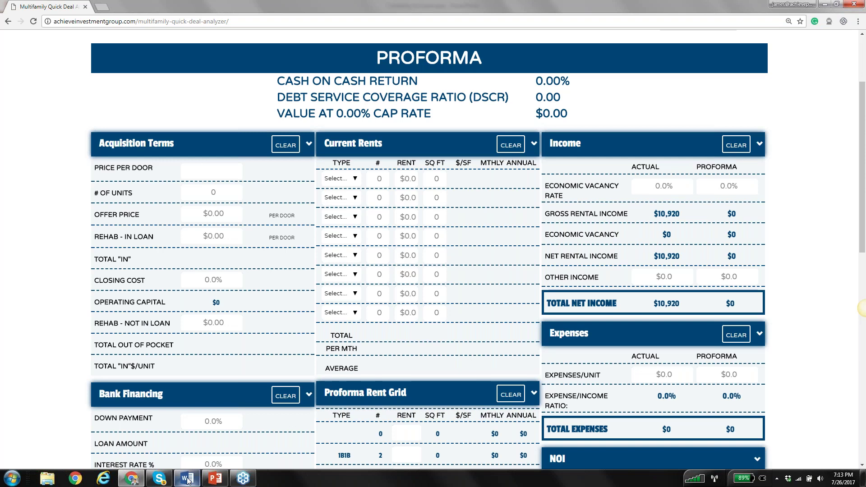
mouse_move(188, 481)
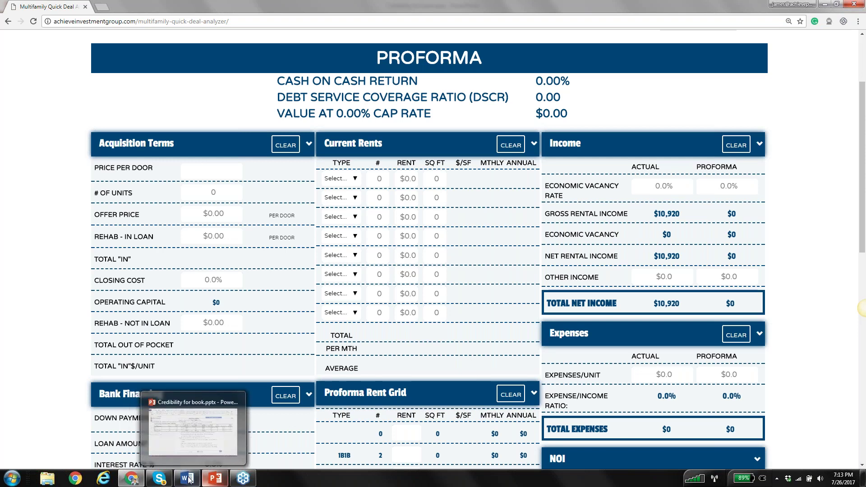
click(189, 479)
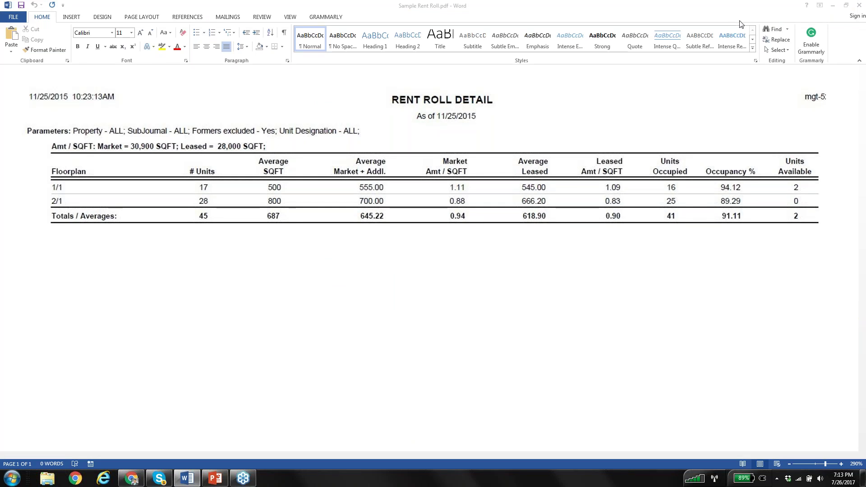
click(802, 313)
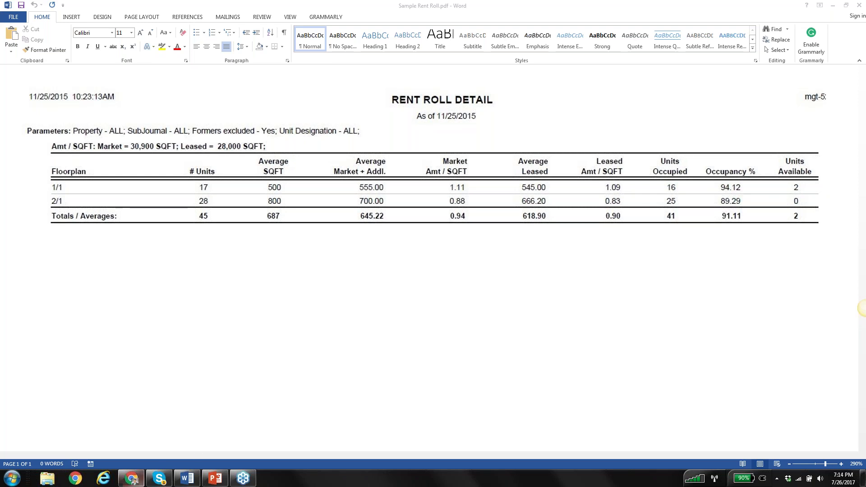
click(141, 478)
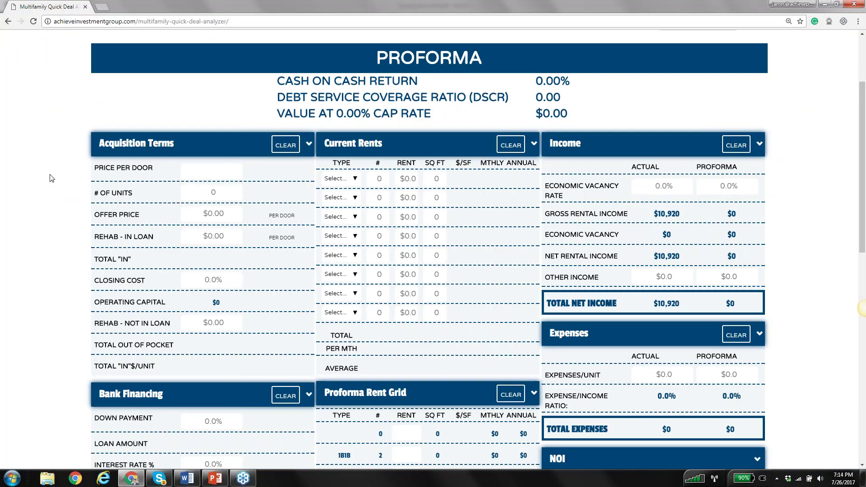
Enter 45 units at $35,500 per door, correcting the initial 40 000 price
click(211, 171)
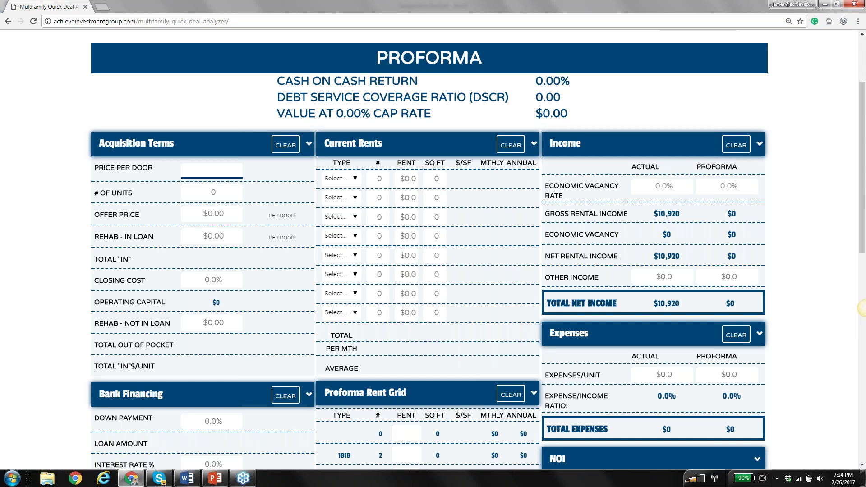
text(40 000)
click(225, 192)
text(45)
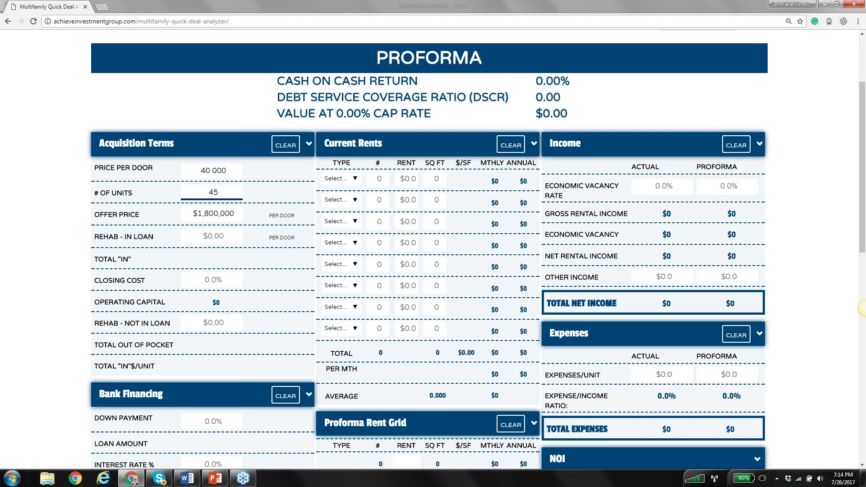
click(212, 172)
key(BackSpace)
key(BackSpace)
text(35)
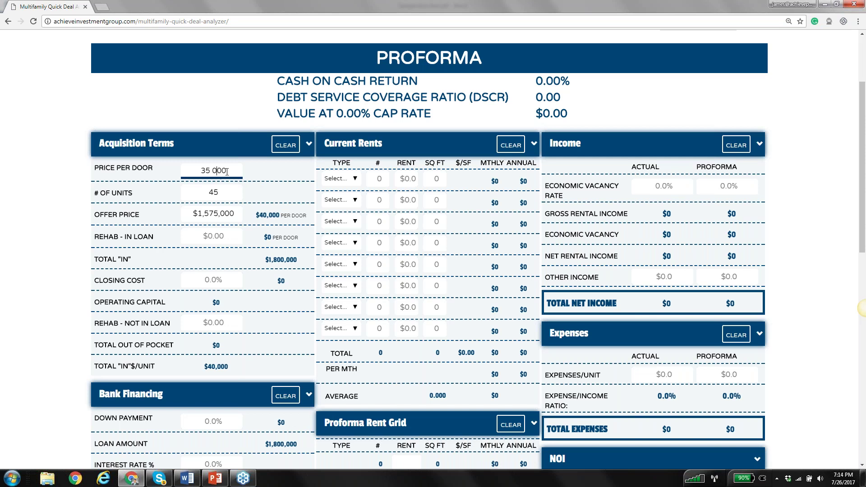
key(Delete)
text(5)
click(263, 195)
Enter $100,000 rehab in loan, 2% closing cost and $0 rehab not in loan
click(229, 237)
text(1000000)
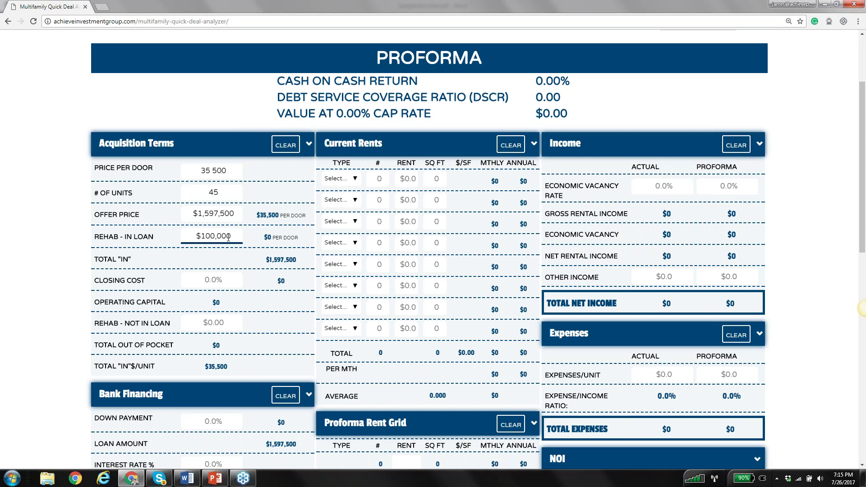
click(252, 254)
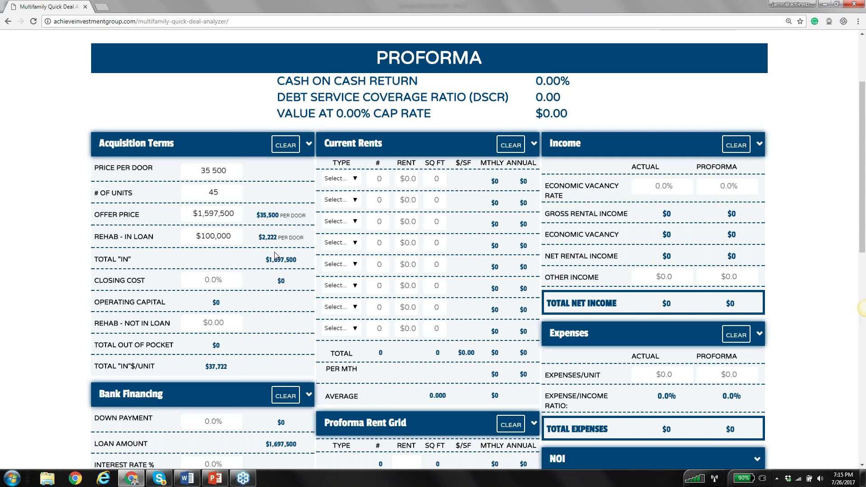
click(231, 284)
text(2)
click(305, 304)
click(232, 324)
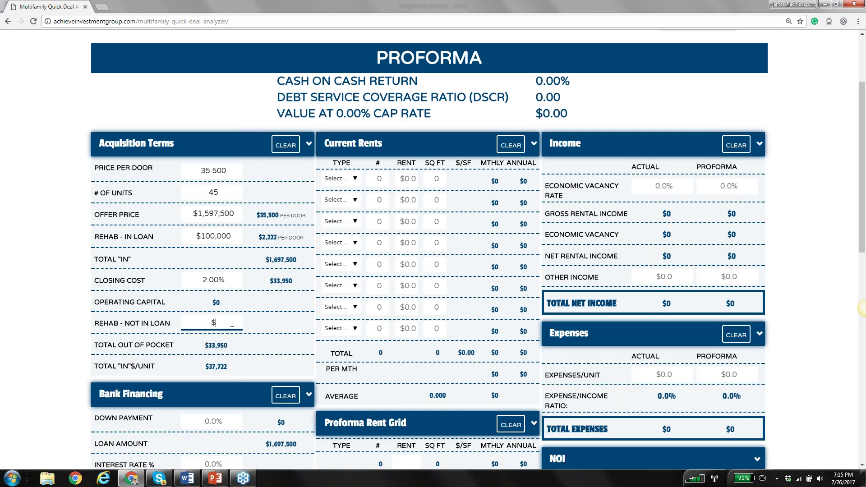
text(0)
click(277, 343)
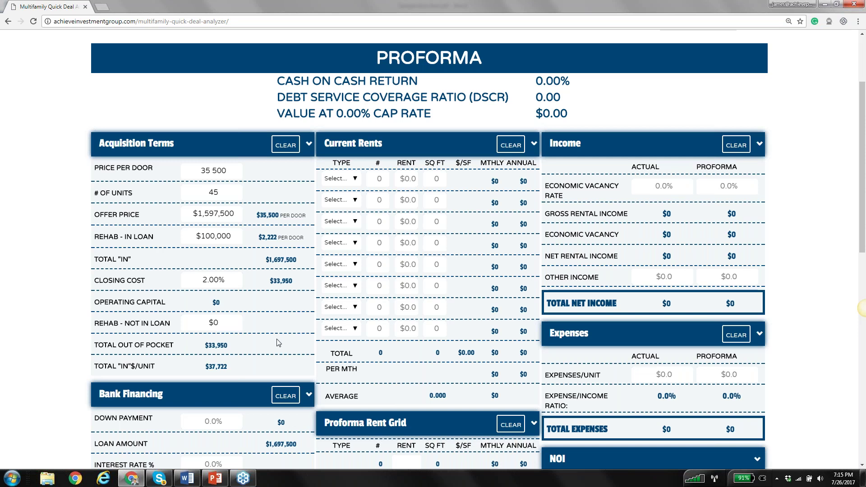
scroll(277, 344, down, 1)
scroll(275, 326, up, 2)
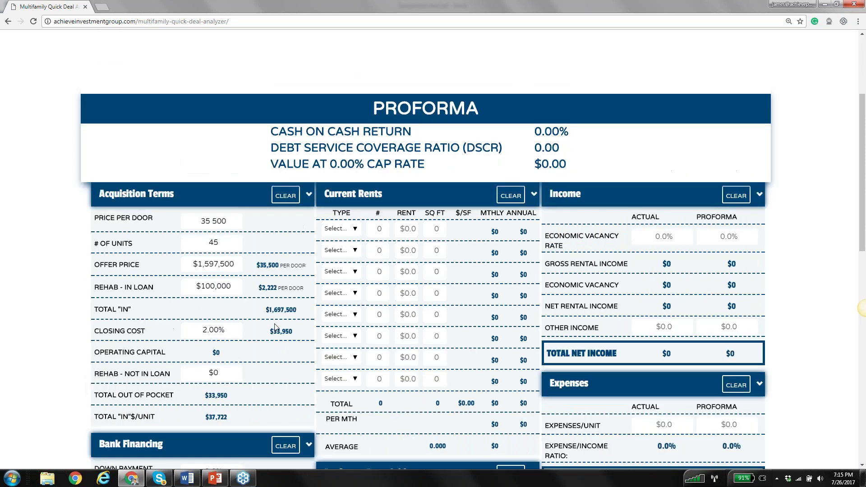
Enter 25% down payment, 4.5% interest rate and a 25-year term in Bank Financing
scroll(275, 326, down, 5)
click(214, 246)
text(25)
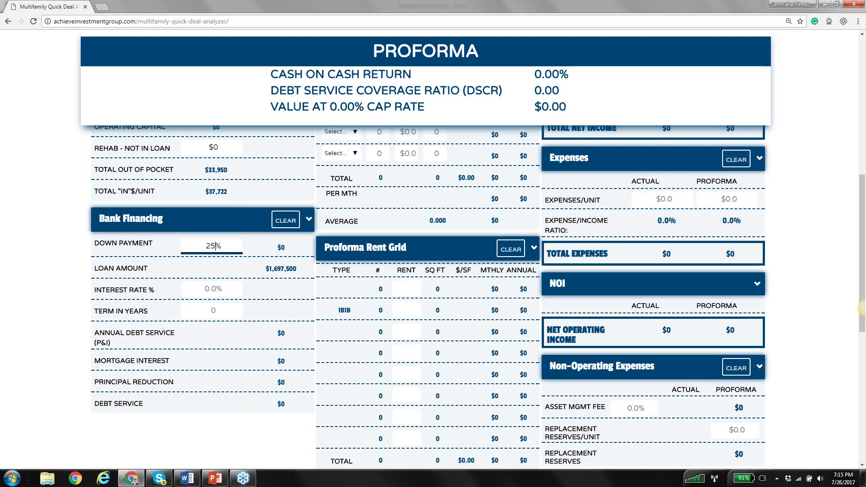
click(219, 288)
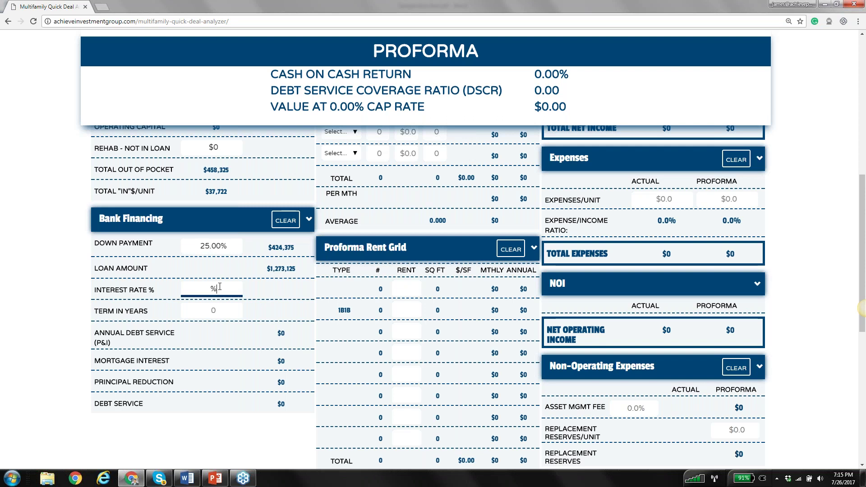
text(4.5)
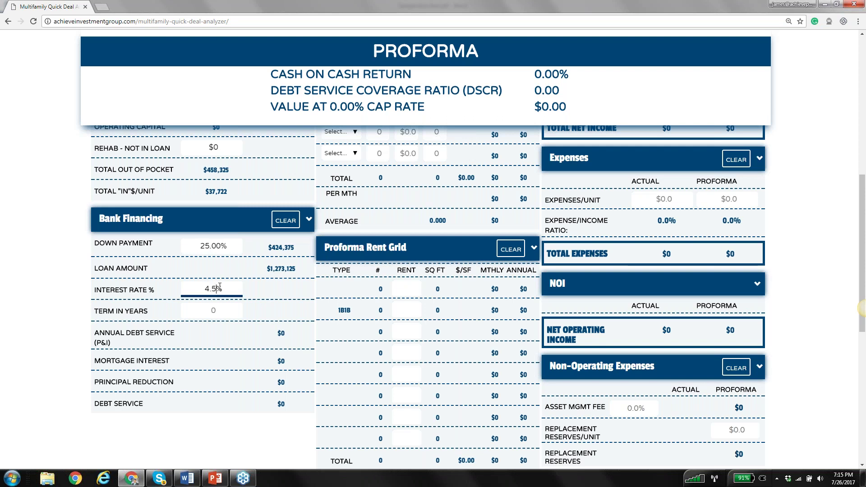
click(220, 304)
text(25)
click(238, 432)
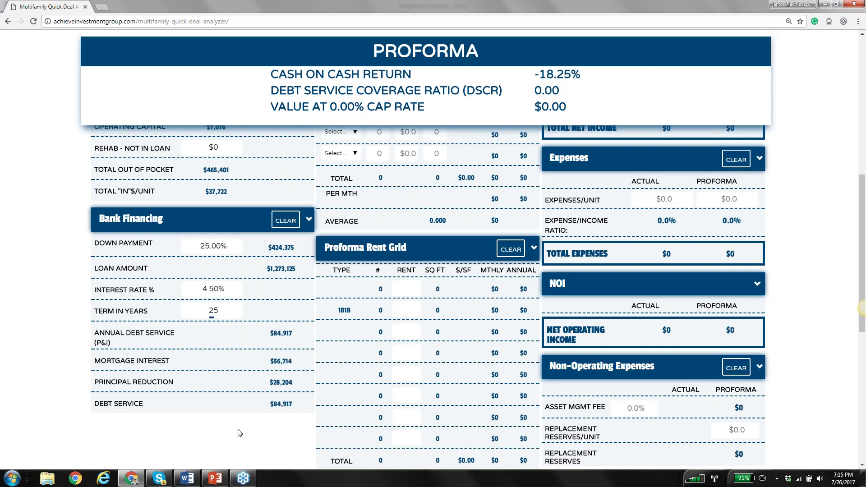
scroll(244, 382, up, 3)
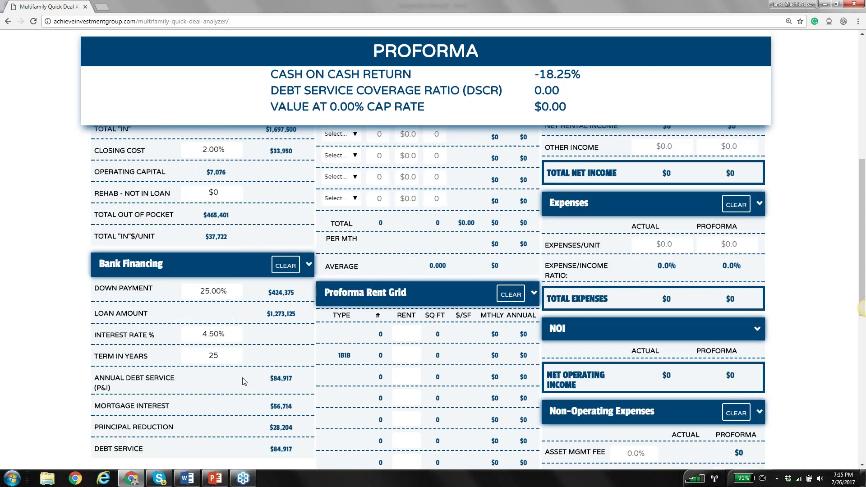
scroll(226, 314, up, 1)
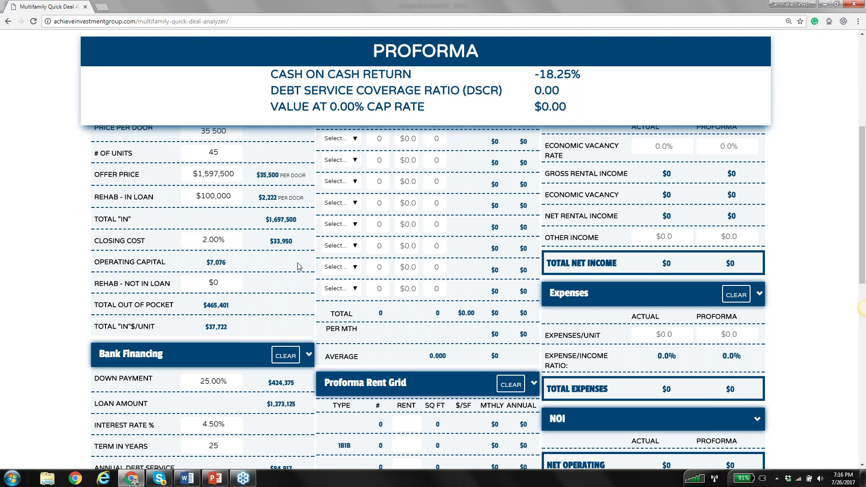
scroll(297, 267, up, 1)
Set rent row 1 to 17 1b1b units at $545 and 500 sq ft, checking the rent roll
scroll(298, 266, up, 3)
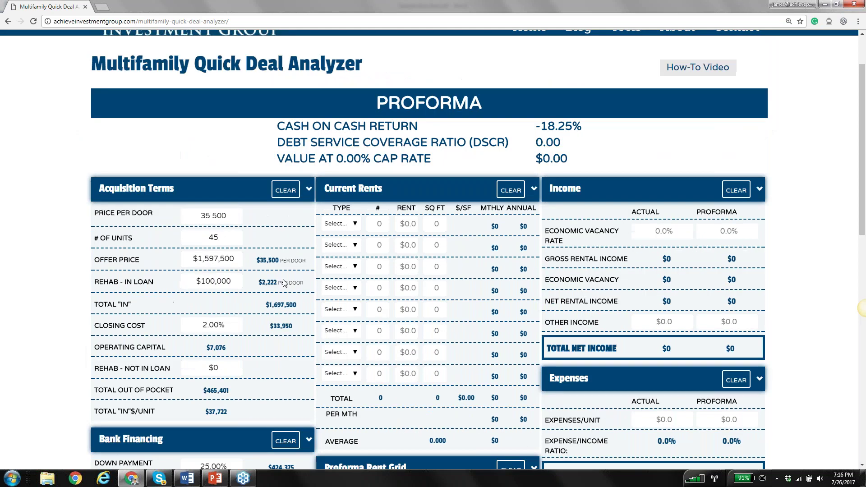
click(342, 229)
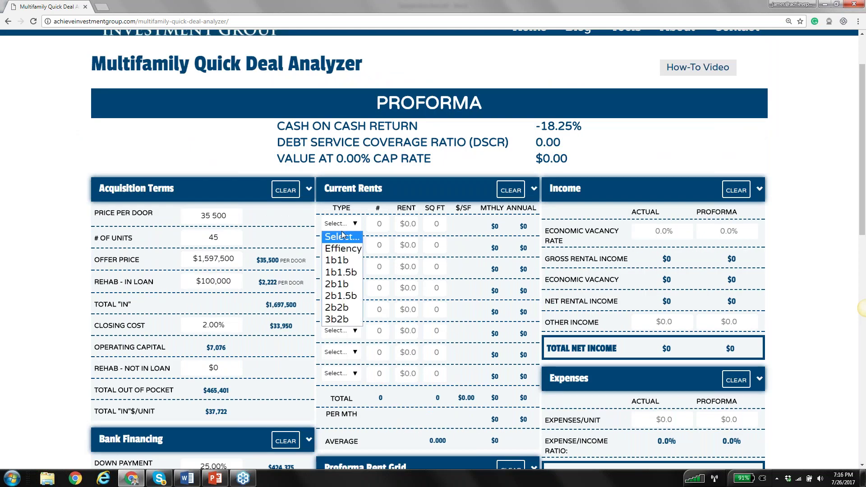
click(342, 260)
click(382, 225)
text(17)
click(407, 224)
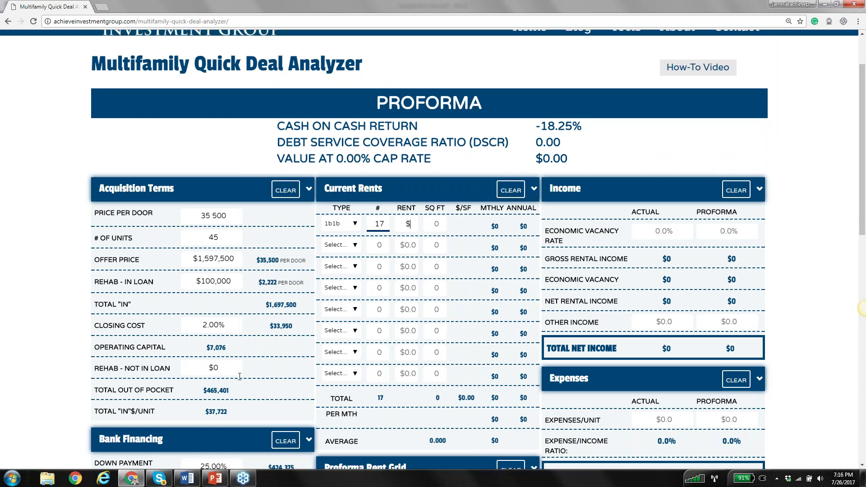
click(193, 480)
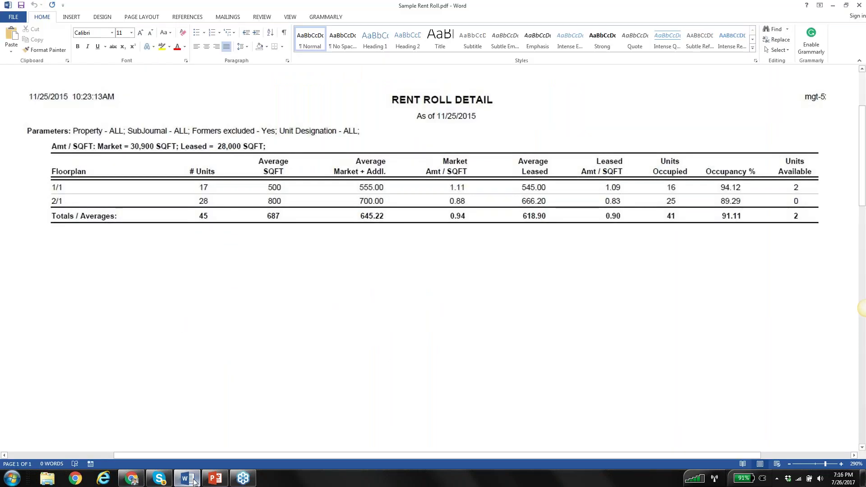
click(193, 481)
text(500)
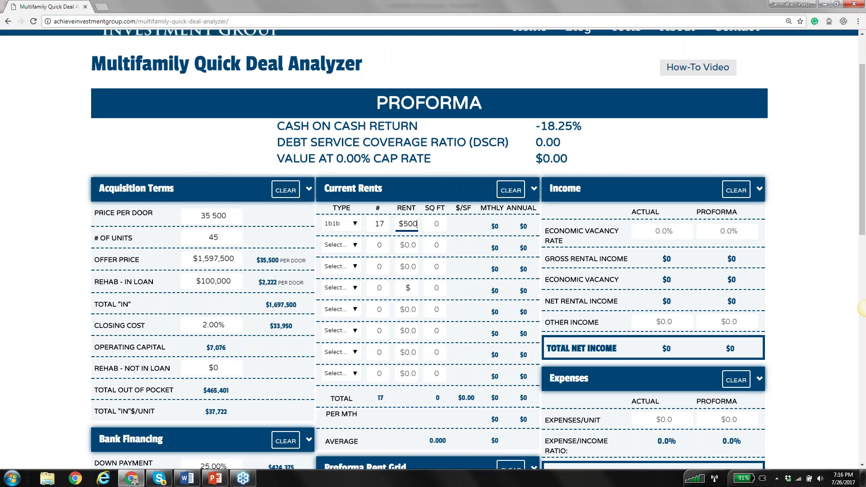
key(BackSpace)
key(BackSpace)
key(BackSpace)
click(189, 480)
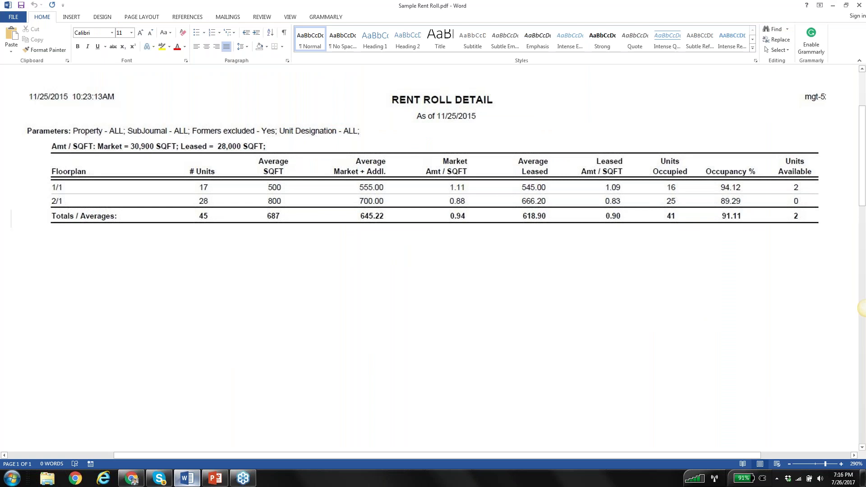
click(188, 480)
click(409, 224)
text(545)
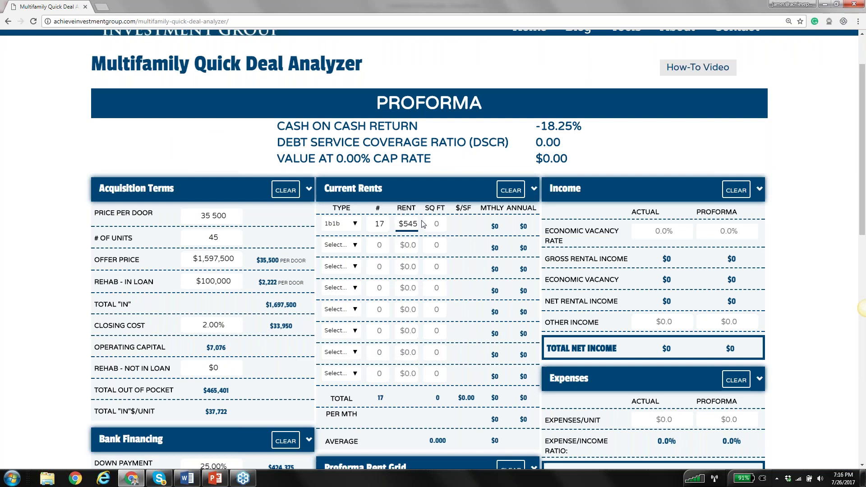
click(437, 223)
text(500)
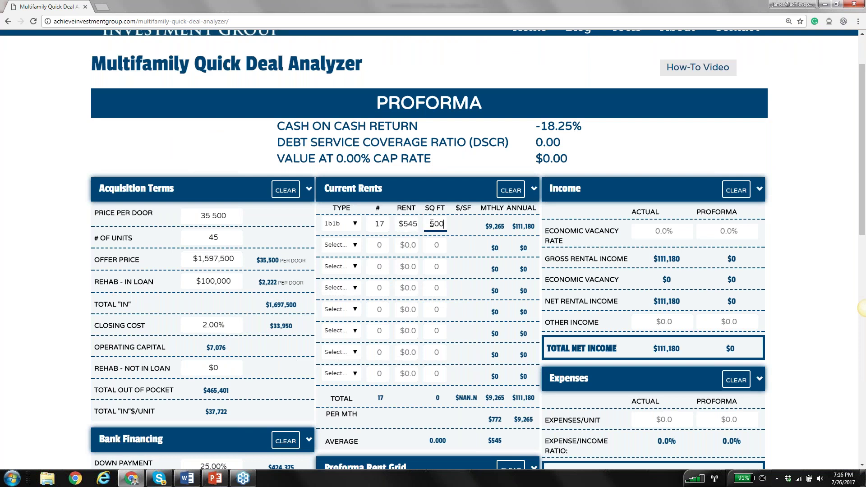
Set rent row 2 to 28 2b1b units at $666 and 800 sq ft
click(349, 247)
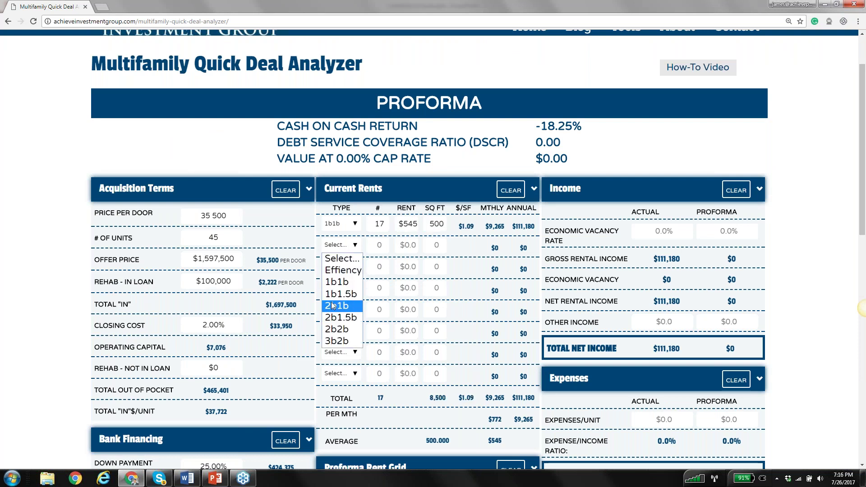
click(334, 306)
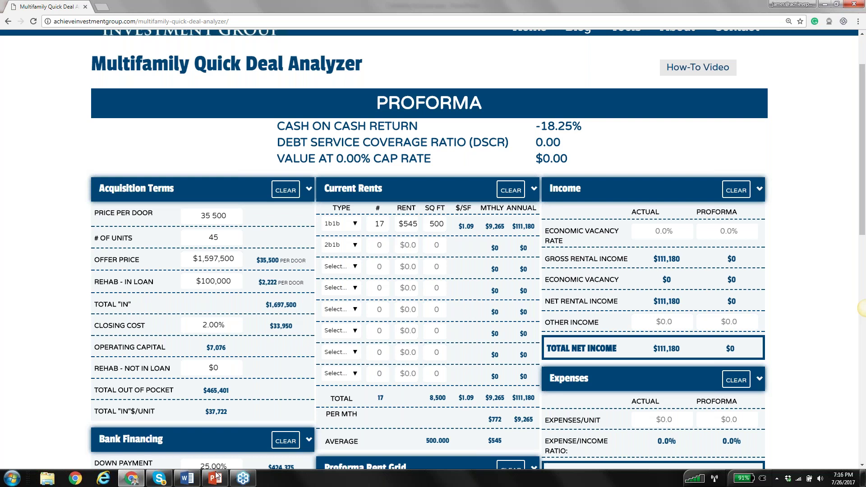
click(186, 479)
click(187, 479)
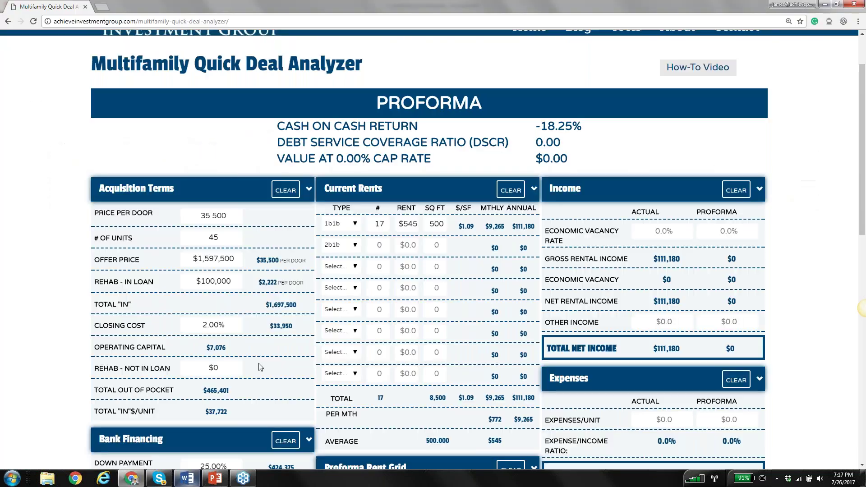
click(380, 244)
text(28)
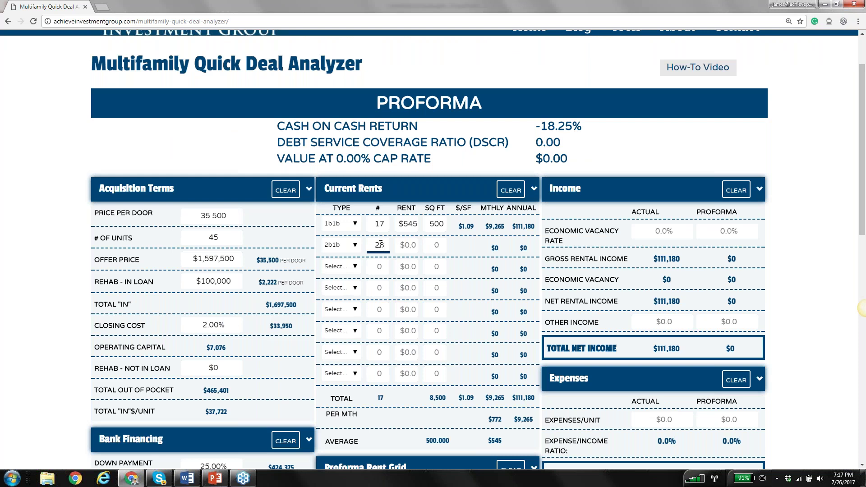
click(395, 265)
click(410, 245)
text(666)
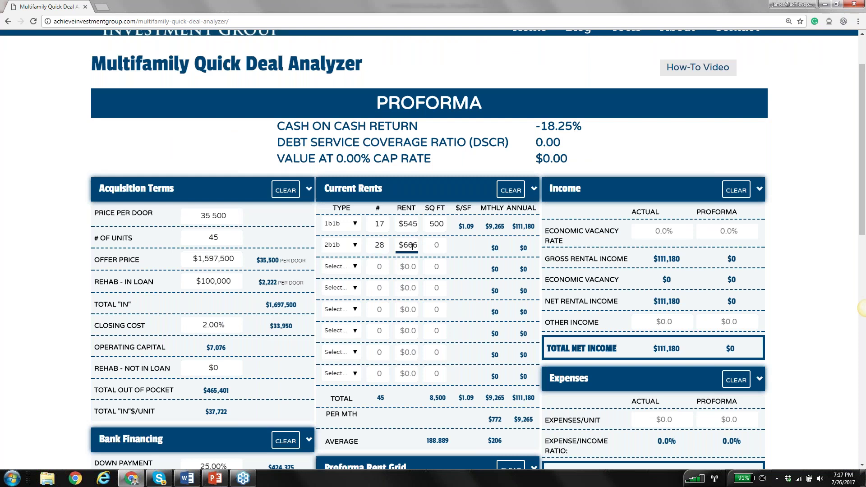
click(436, 245)
text(800)
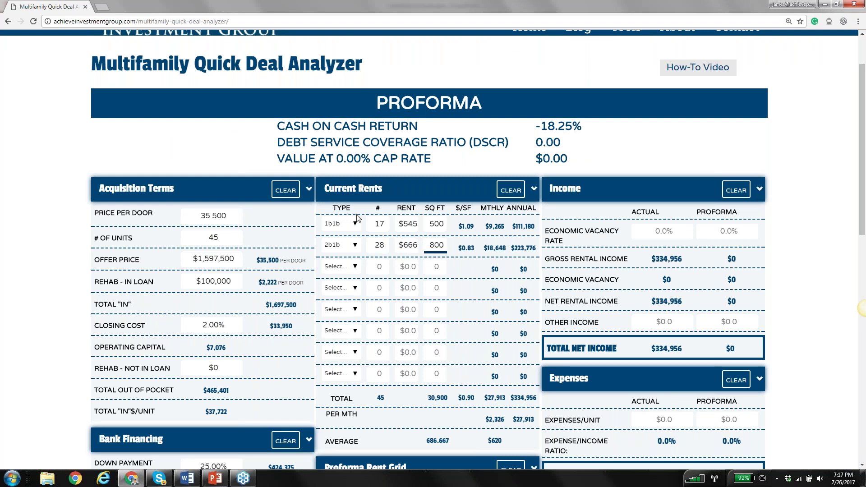
click(395, 269)
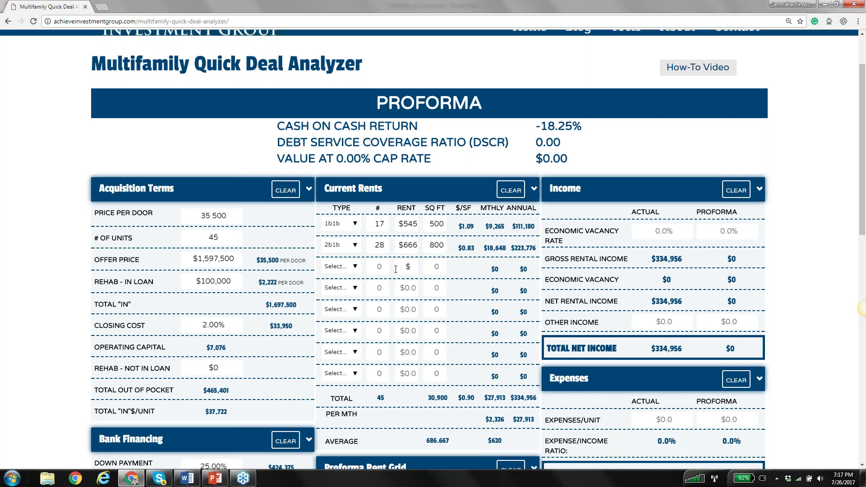
scroll(395, 270, down, 2)
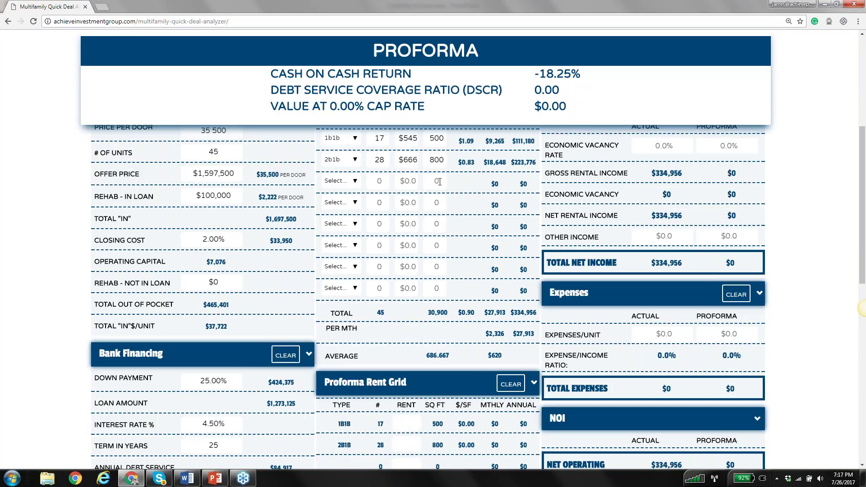
scroll(439, 182, up, 1)
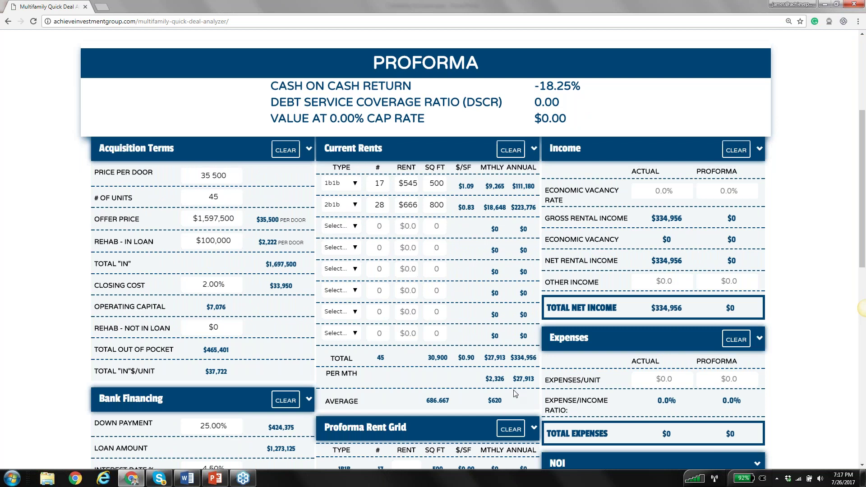
scroll(516, 393, down, 2)
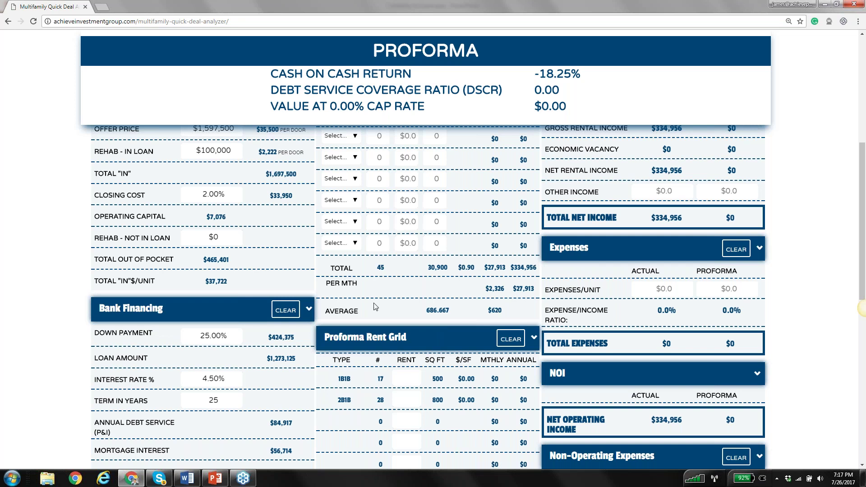
scroll(374, 307, down, 3)
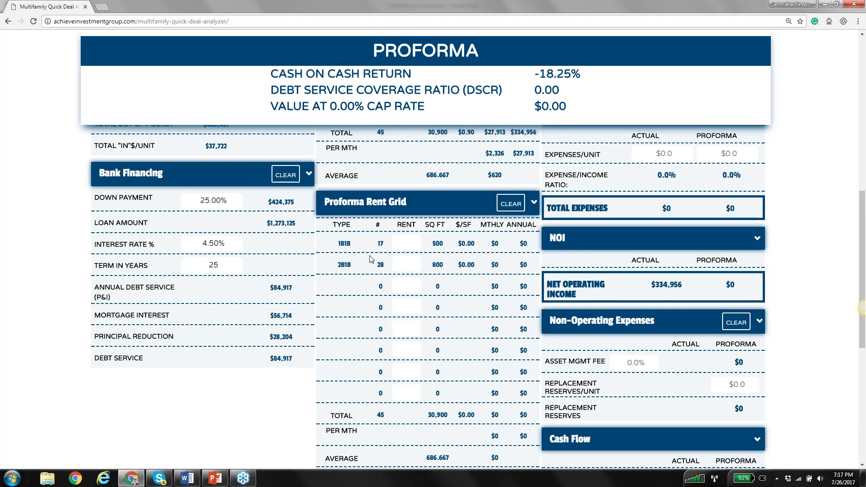
scroll(370, 260, up, 4)
scroll(370, 259, up, 2)
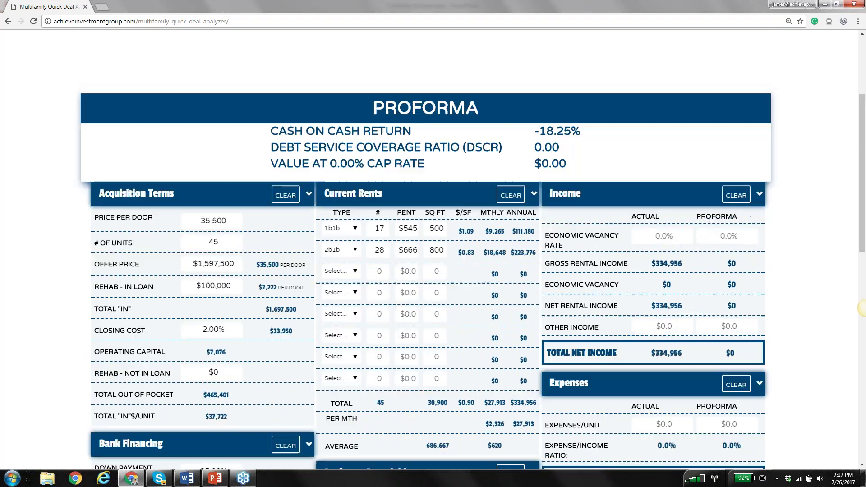
scroll(370, 259, down, 5)
Enter a $555 proforma rent for 1B1B after checking the rent roll
key(alt+Tab)
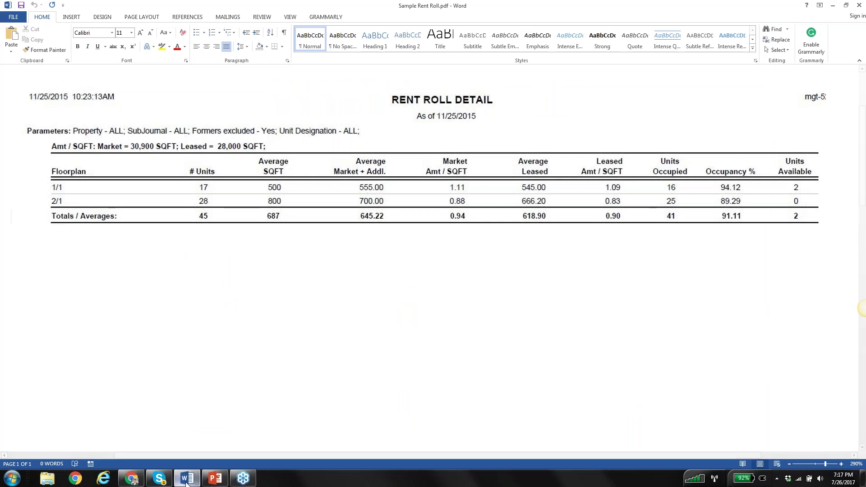
click(187, 479)
click(406, 287)
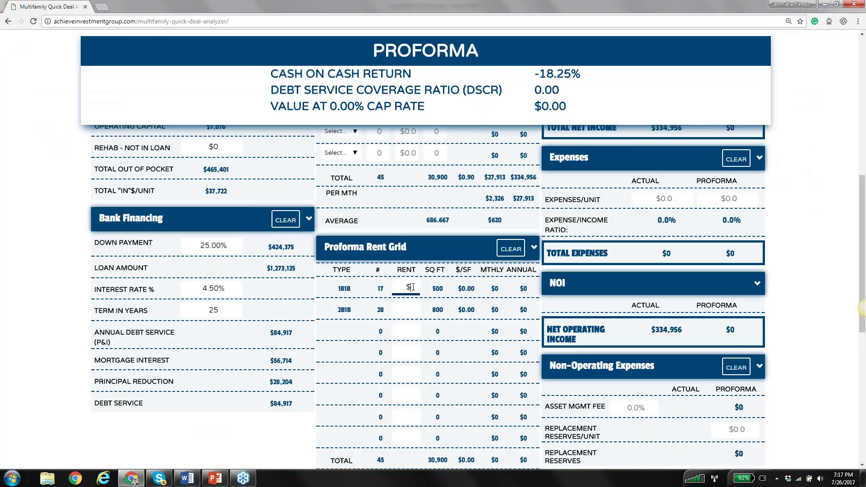
text(555)
click(408, 310)
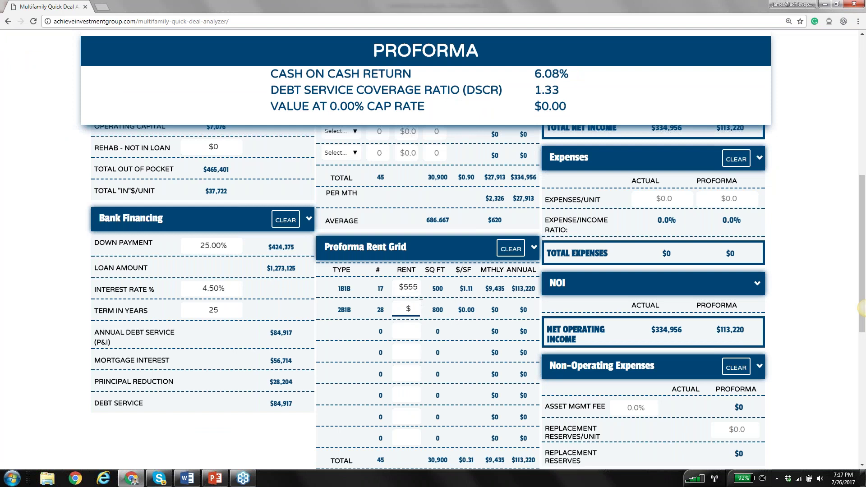
Enter a $700 proforma rent for 2B1B and review the updated results
scroll(420, 303, up, 5)
click(187, 479)
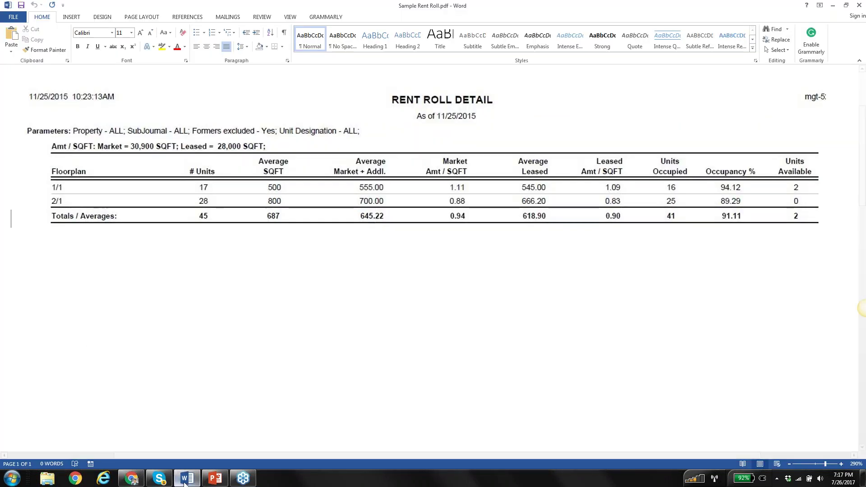
key(alt+Tab)
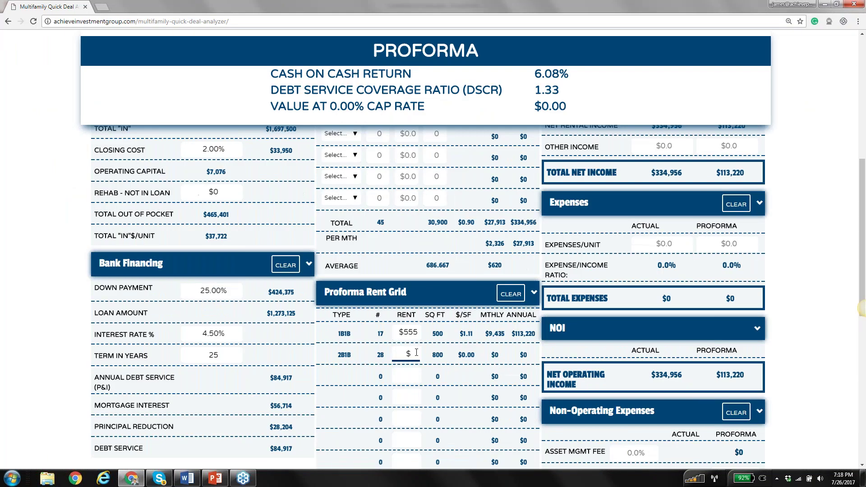
text(700)
click(410, 378)
scroll(391, 416, down, 4)
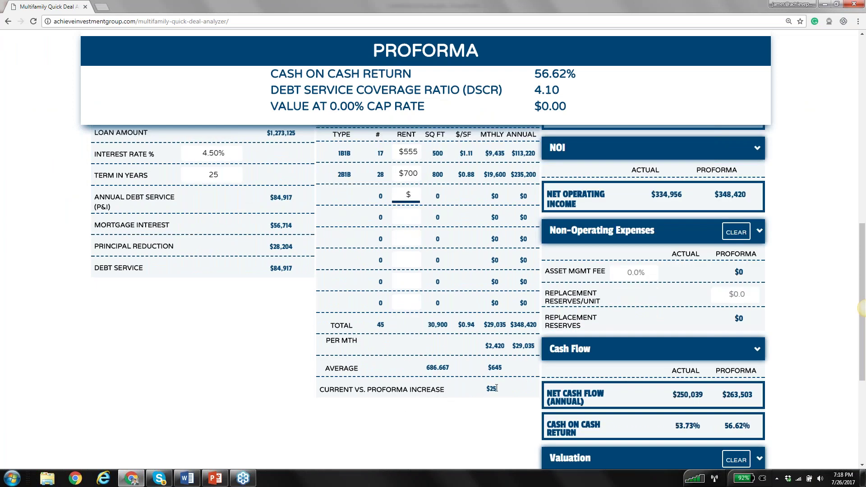
scroll(496, 400, up, 5)
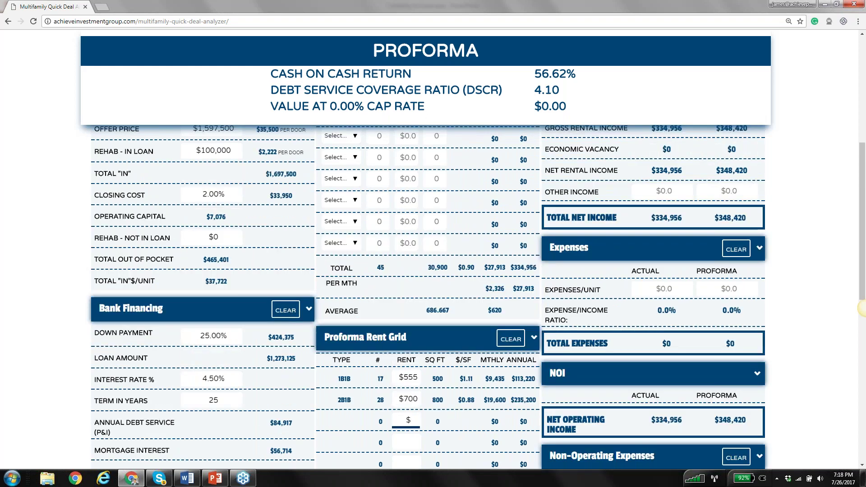
scroll(863, 309, down, 1)
scroll(468, 362, down, 3)
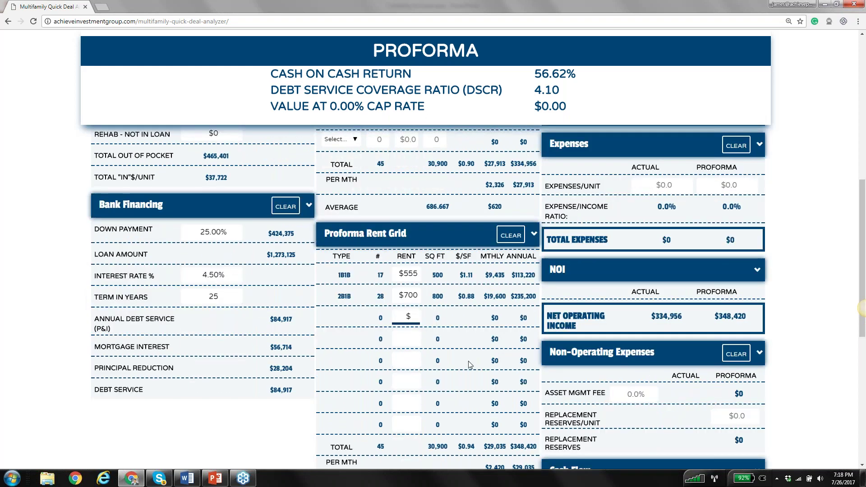
scroll(508, 442, up, 3)
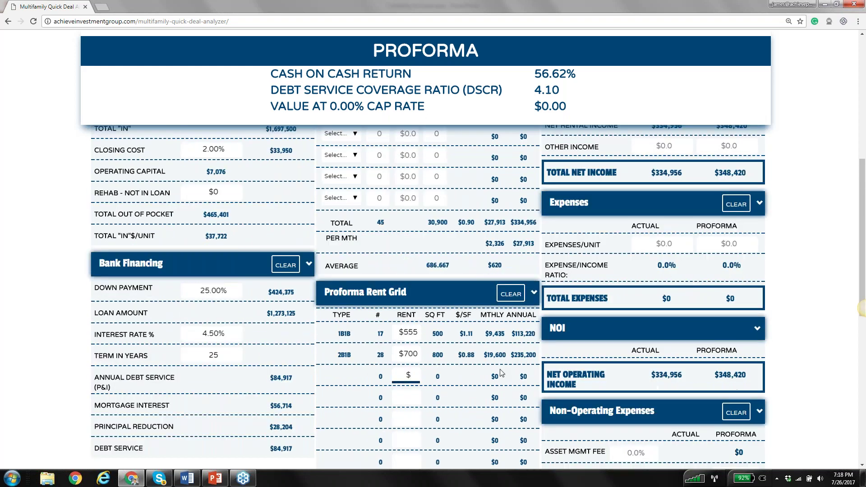
scroll(501, 373, up, 1)
Set economic vacancy to 20% actual and 10% proforma
scroll(664, 190, up, 2)
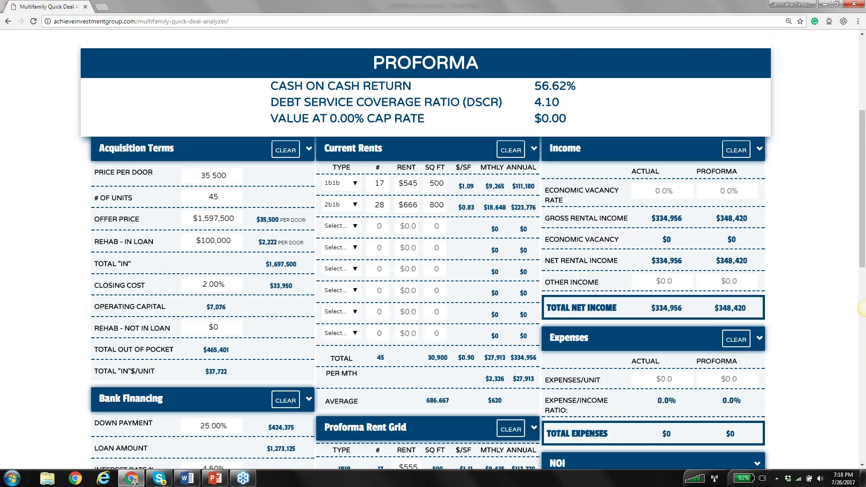
click(664, 189)
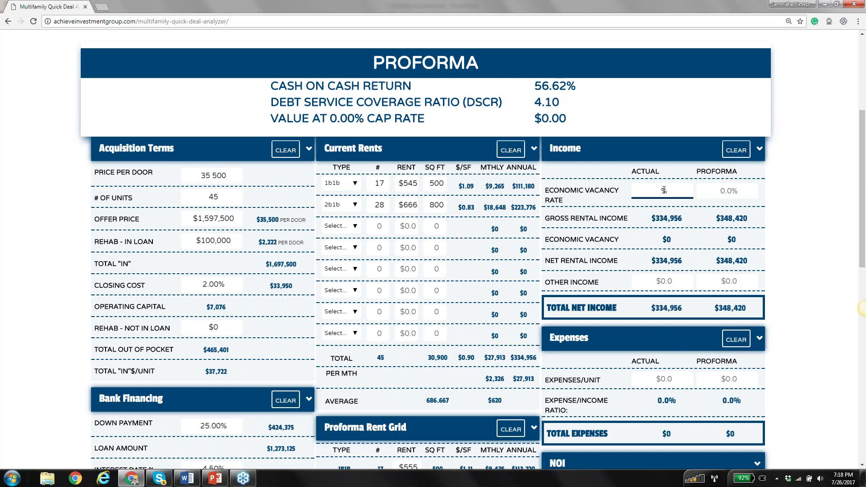
text(20)
click(729, 192)
text(5)
text(10)
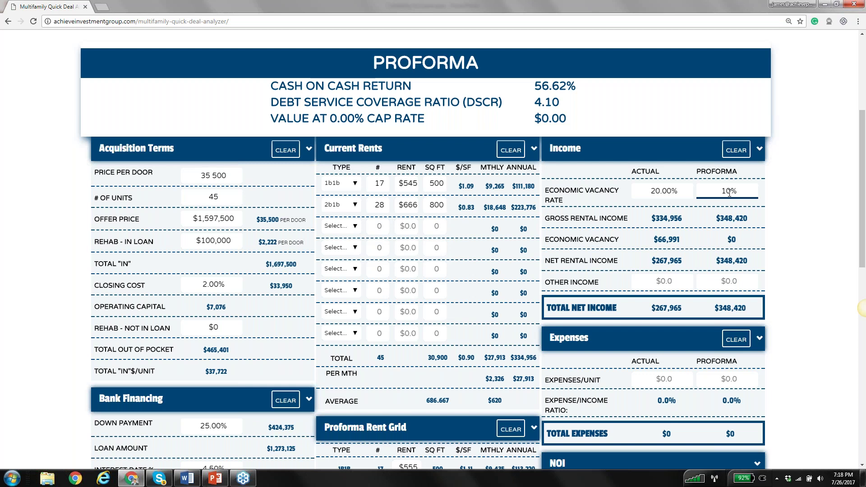
click(784, 216)
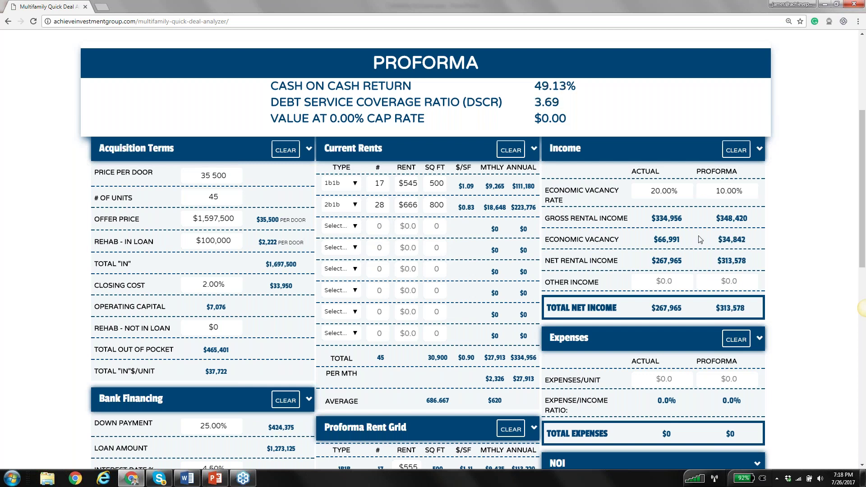
Enter $25,000 other income in both the actual and proforma columns
click(673, 280)
text(250000)
click(735, 282)
text(25000)
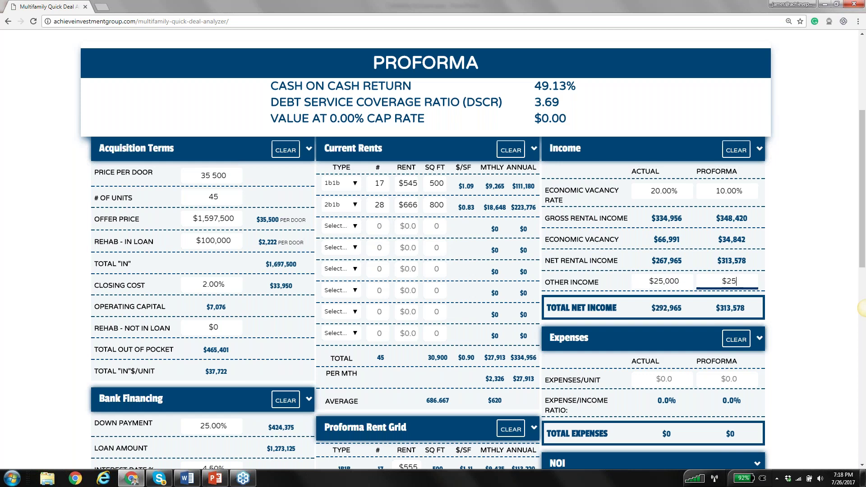
click(773, 289)
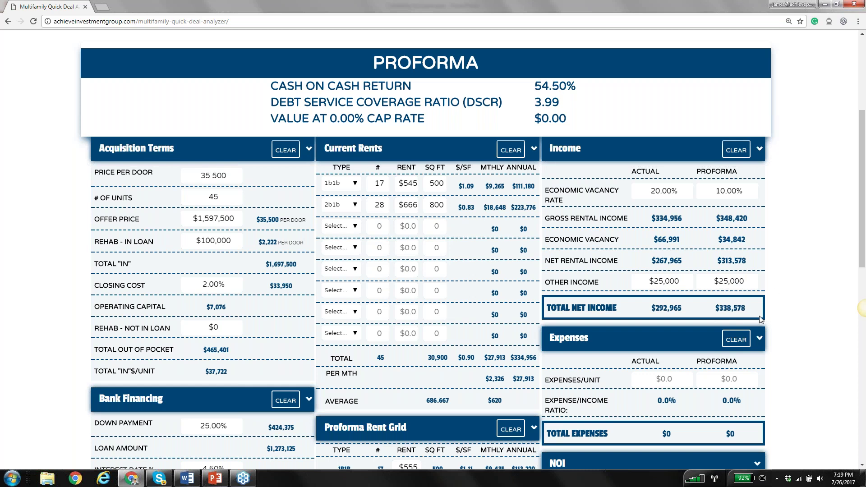
scroll(761, 319, down, 1)
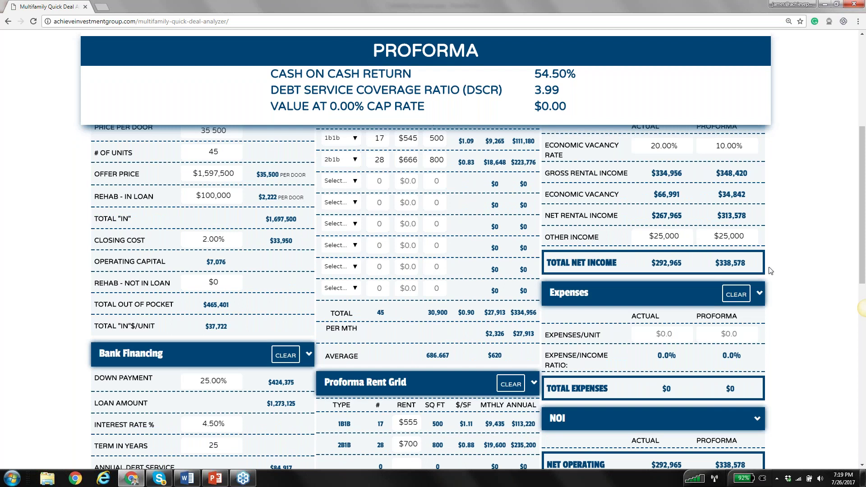
scroll(770, 269, down, 1)
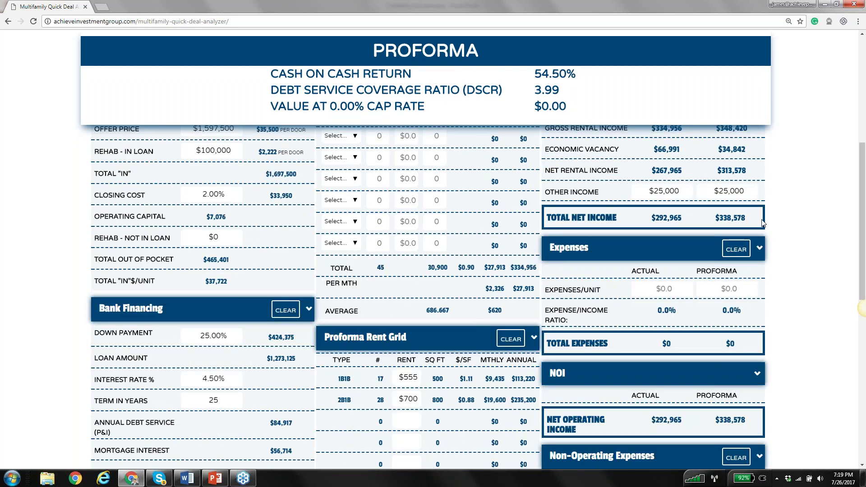
Enter expenses per unit of $4,500 actual and $4,700 proforma, then review the NOI
click(671, 291)
text(4,500)
click(739, 291)
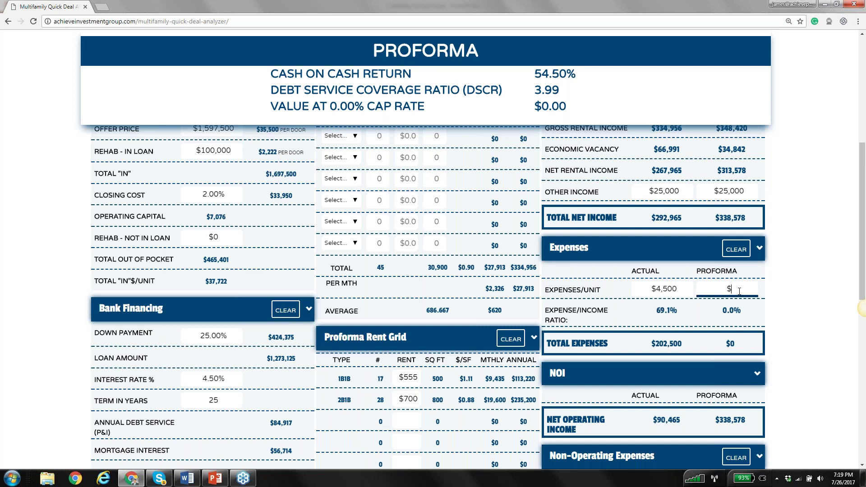
text(4700)
click(792, 300)
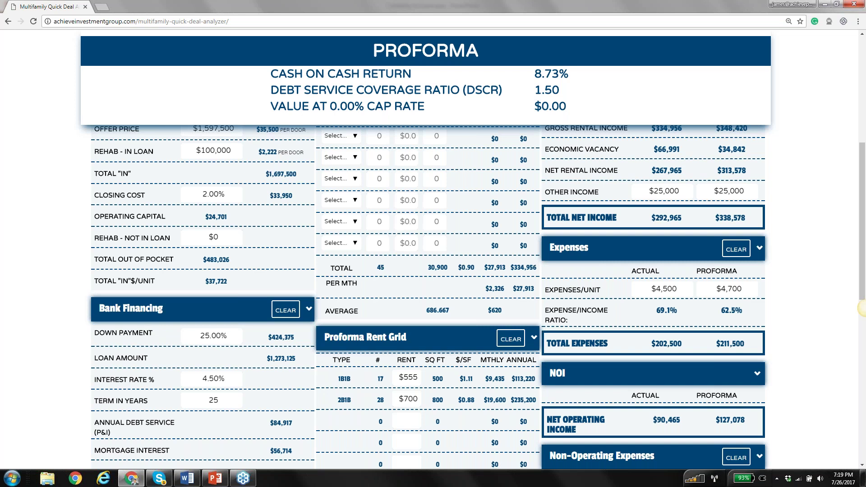
scroll(427, 298, down, 1)
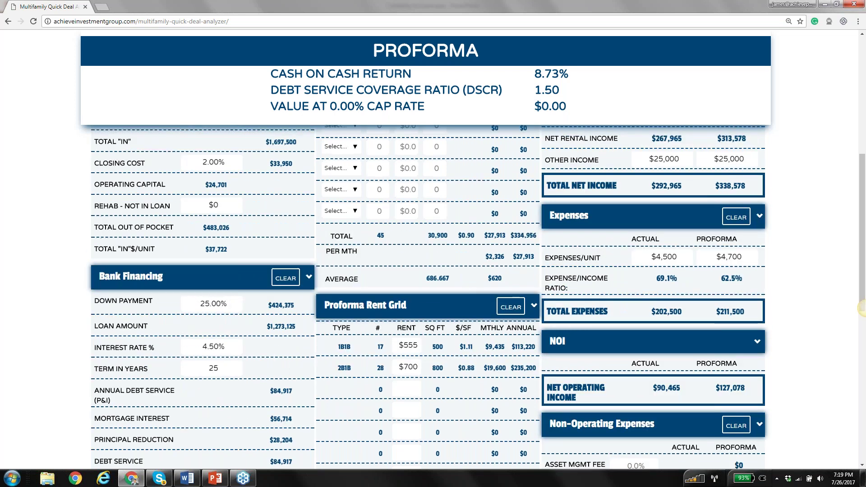
scroll(428, 298, up, 1)
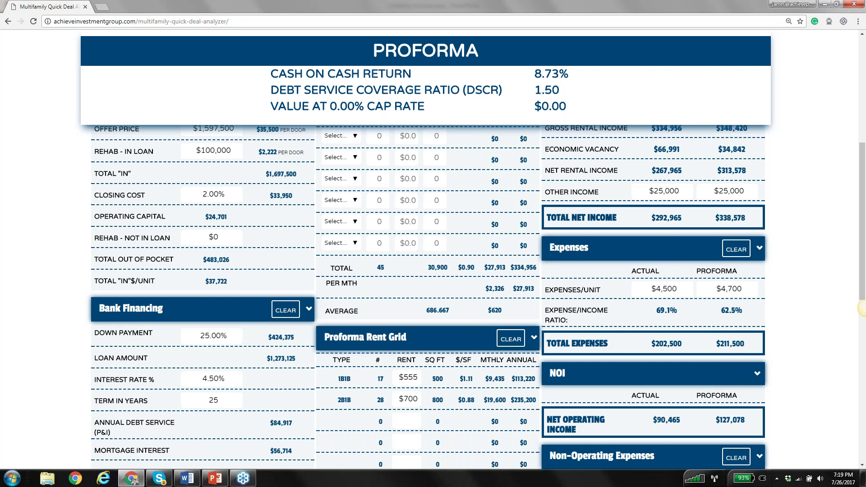
scroll(428, 297, down, 4)
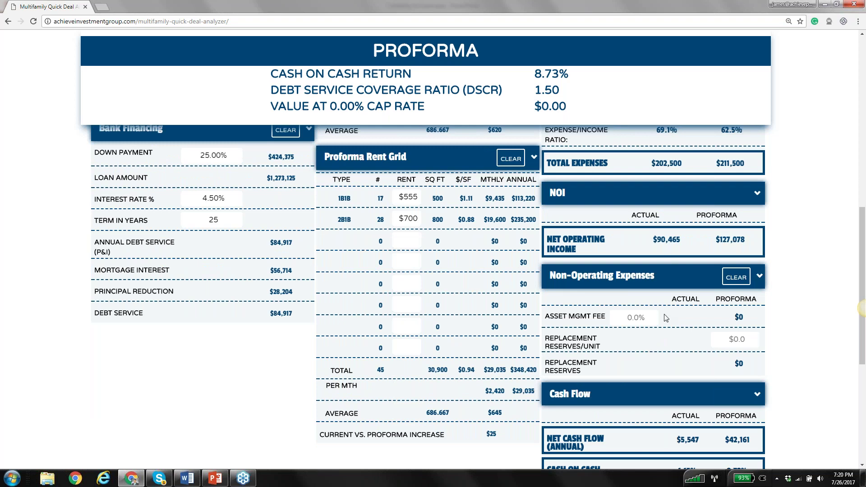
Enter a 1.5% asset management fee and $300 replacement reserves per unit
scroll(650, 280, down, 1)
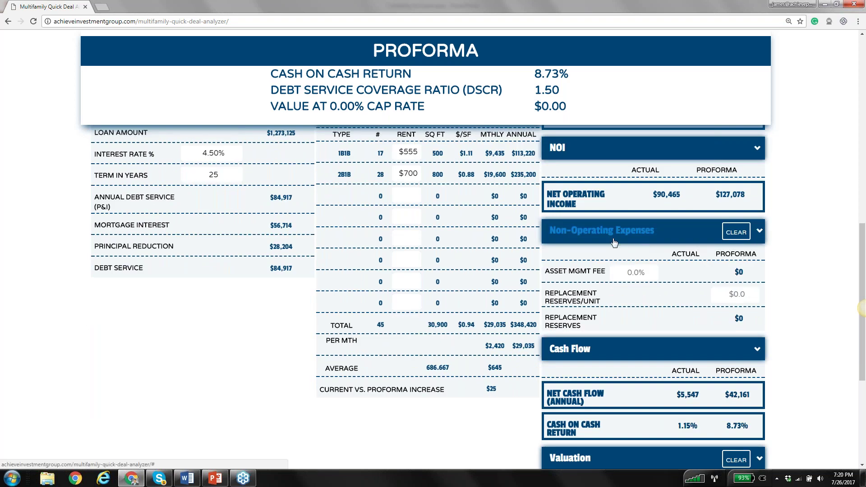
click(639, 274)
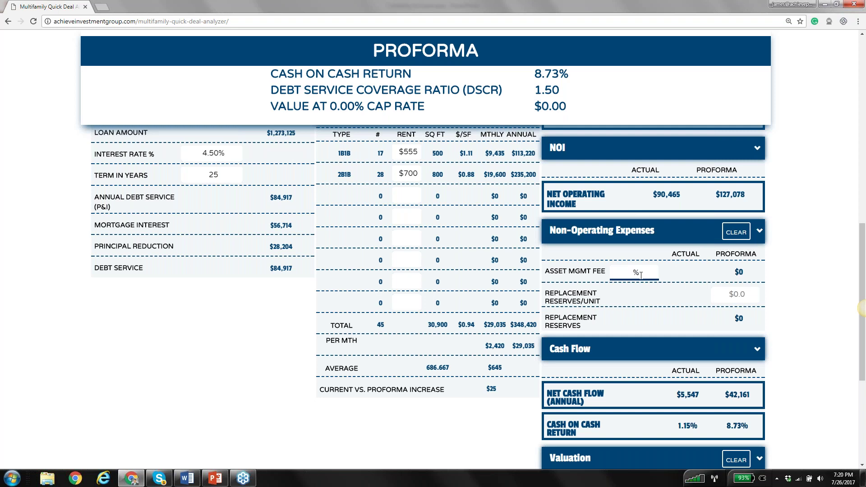
text(1.5)
click(787, 282)
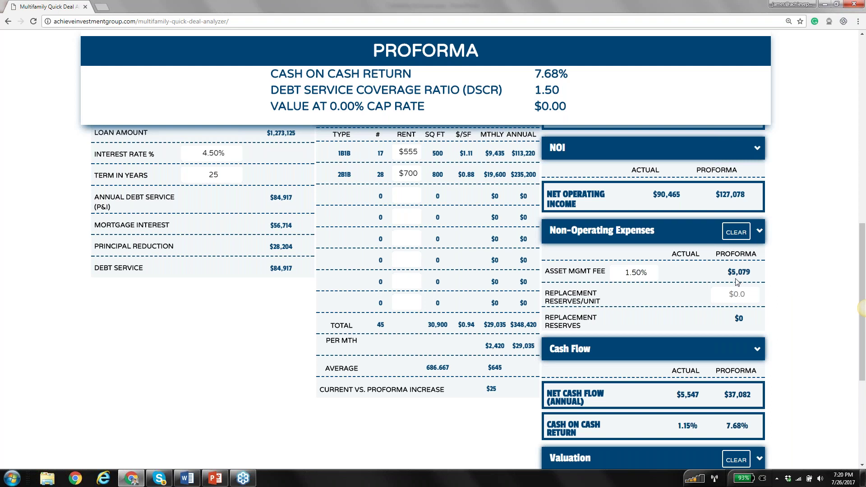
click(736, 294)
text(300)
key(Tab)
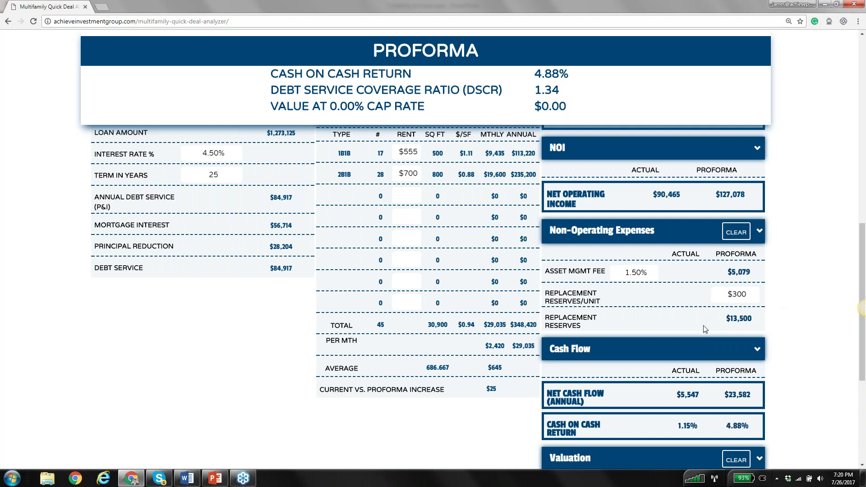
Scroll down to the Valuation panel and select the proforma Cap Rate field
scroll(705, 328, down, 2)
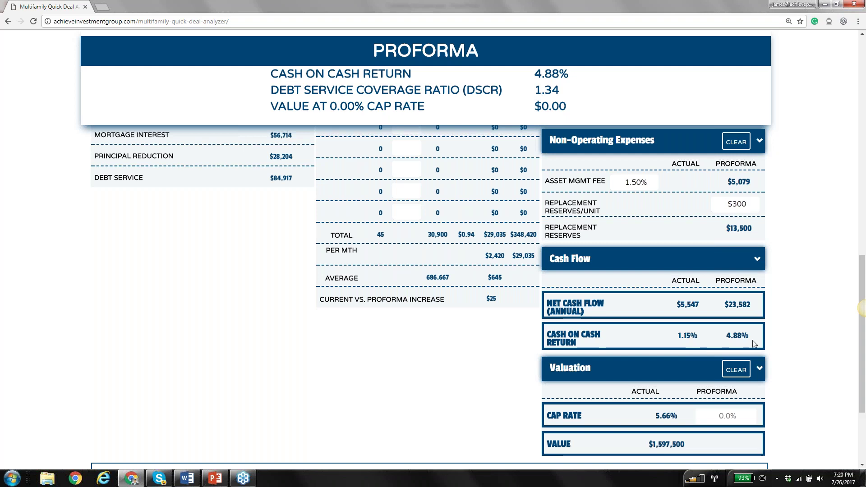
scroll(703, 348, down, 1)
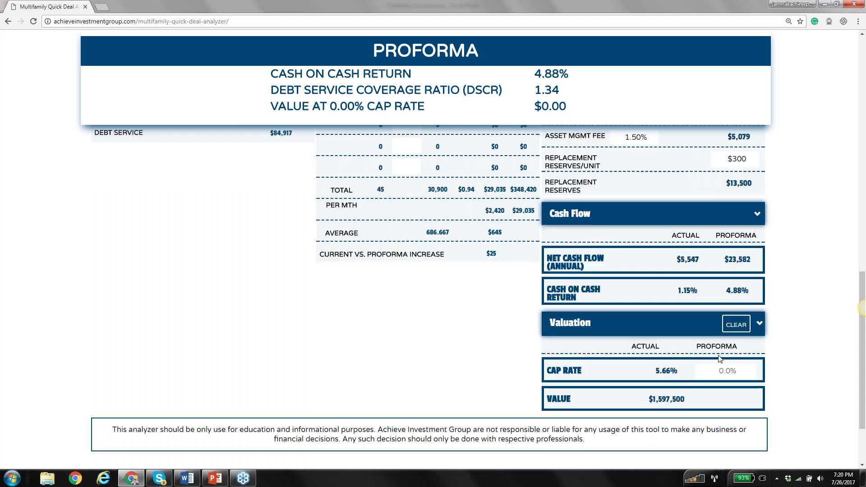
scroll(719, 358, down, 1)
click(725, 325)
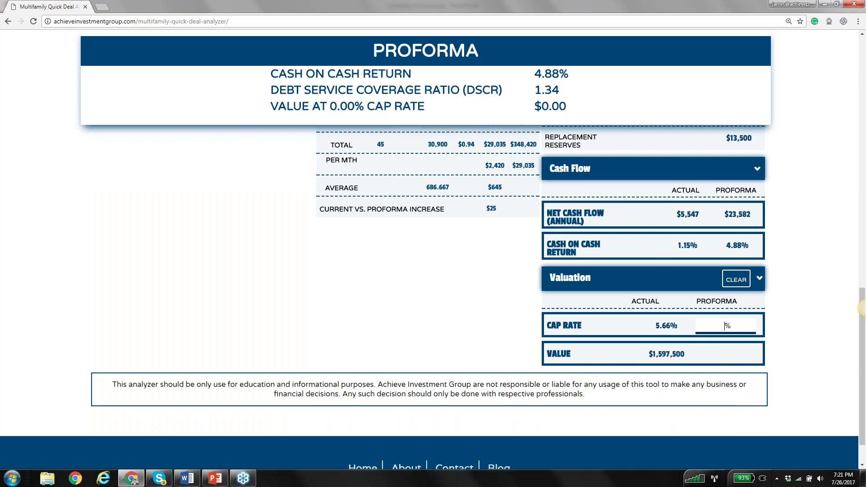
Enter a 7% proforma cap rate, valuing the property at $1,815,400 with a 1.34 DSCR
text(7)
click(771, 356)
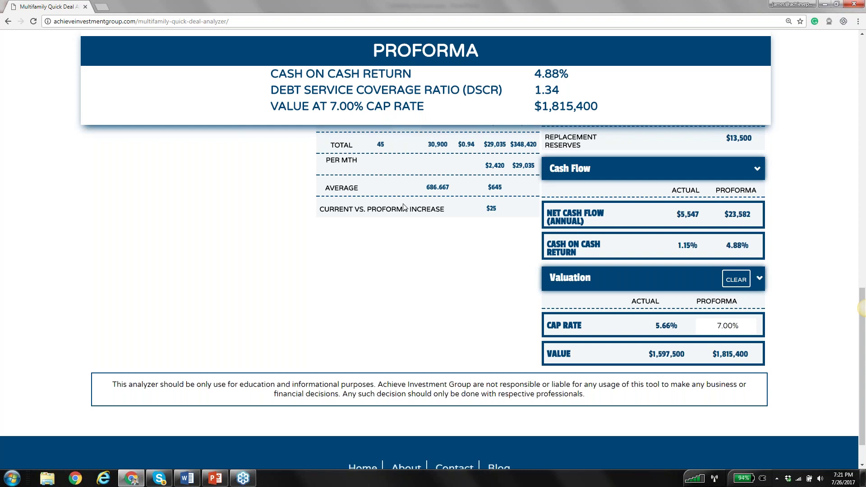
scroll(404, 207, up, 5)
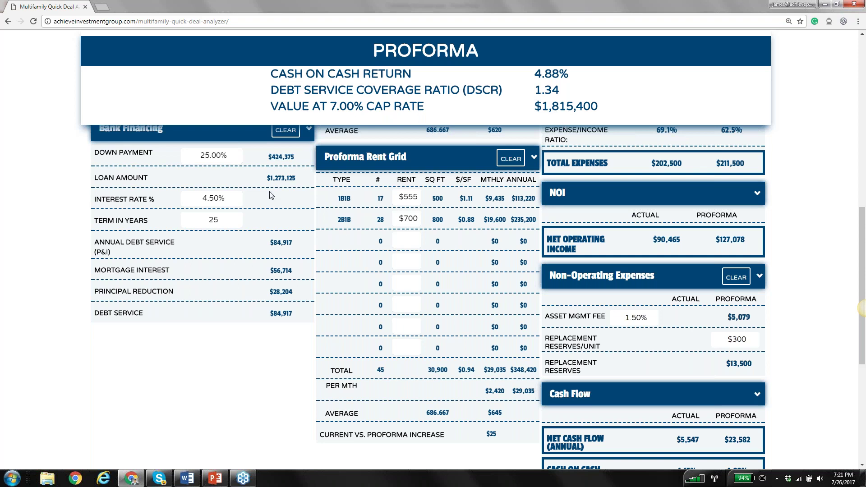
scroll(270, 195, up, 6)
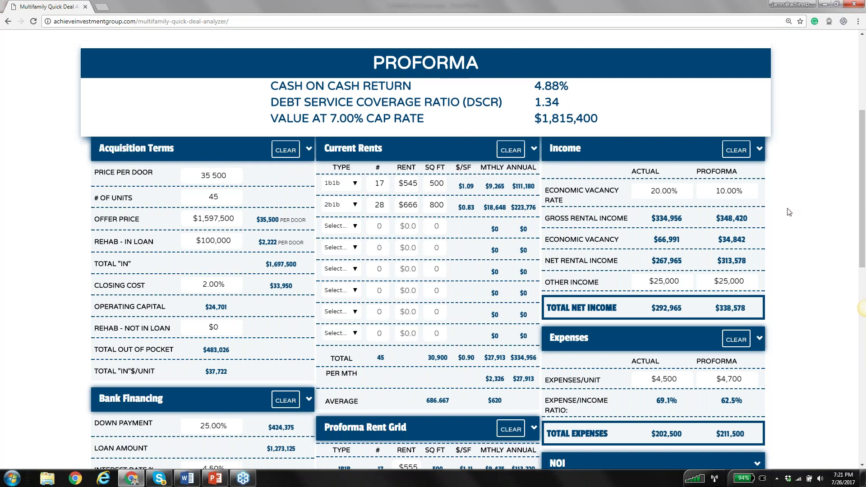
scroll(790, 212, down, 2)
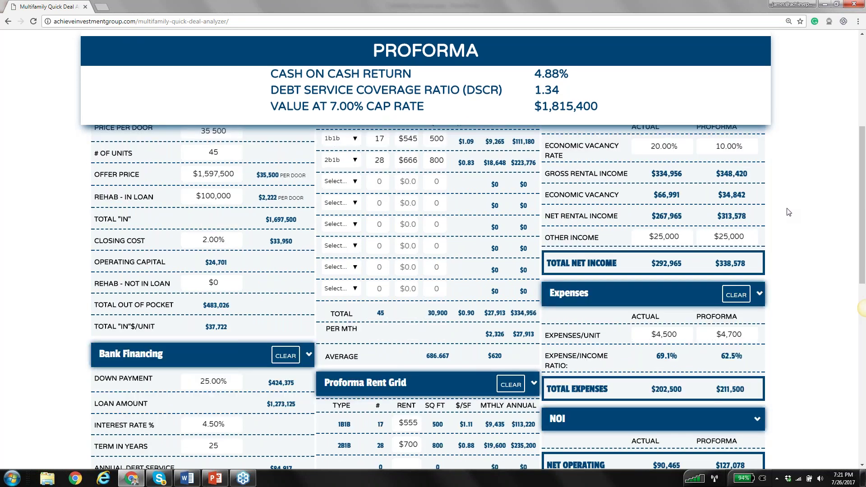
scroll(336, 228, up, 2)
scroll(336, 227, up, 1)
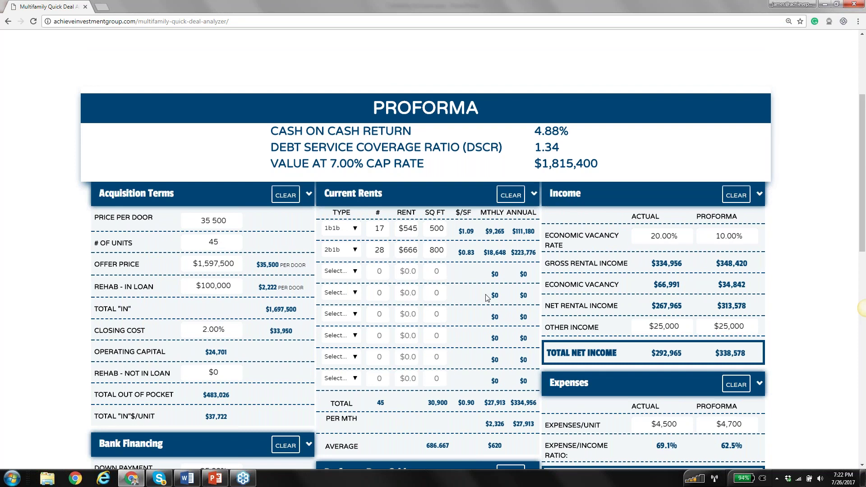
scroll(485, 296, down, 1)
scroll(486, 297, down, 1)
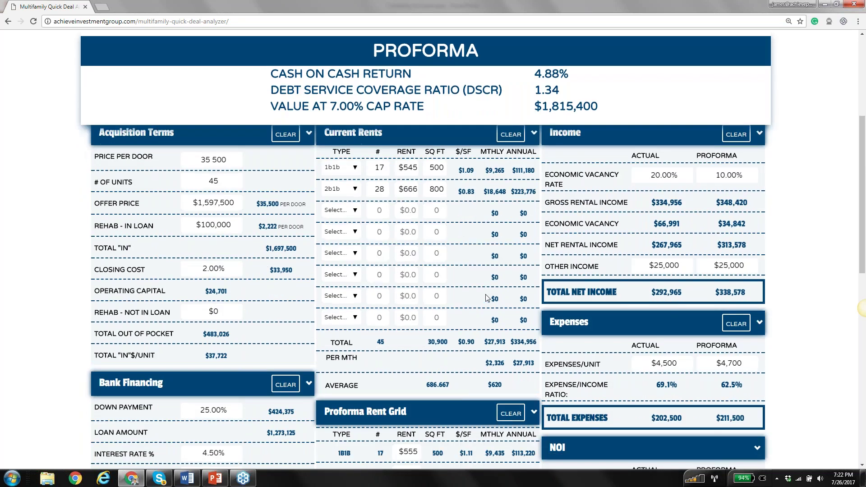
scroll(487, 297, down, 1)
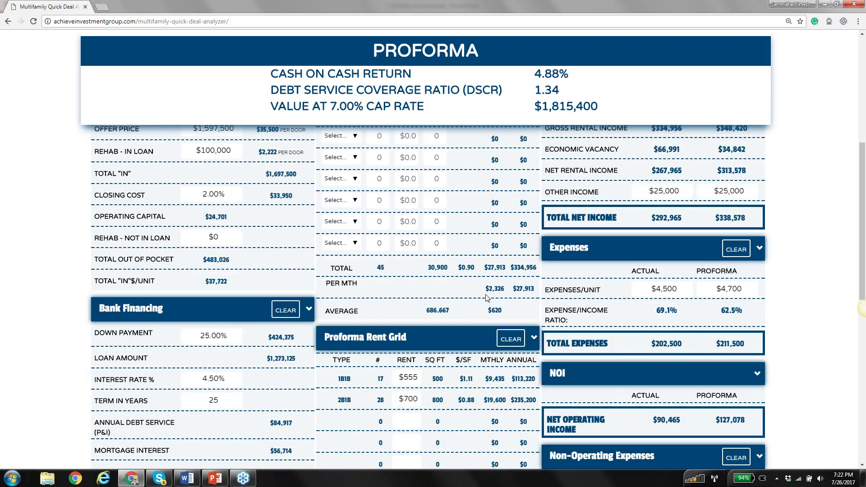
scroll(486, 297, down, 1)
Set proforma rents to $600 for 1B1B (was $555) and $800 for 2B1B (was $700)
scroll(486, 297, down, 1)
click(417, 332)
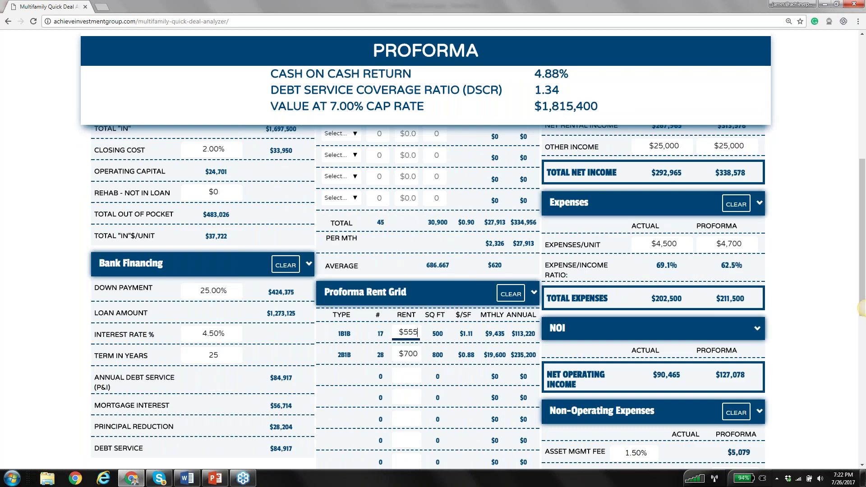
scroll(238, 292, up, 4)
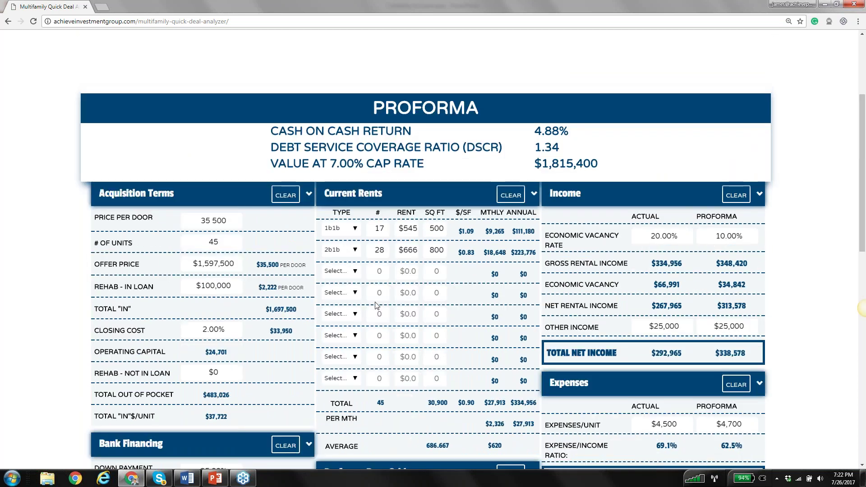
scroll(376, 305, down, 2)
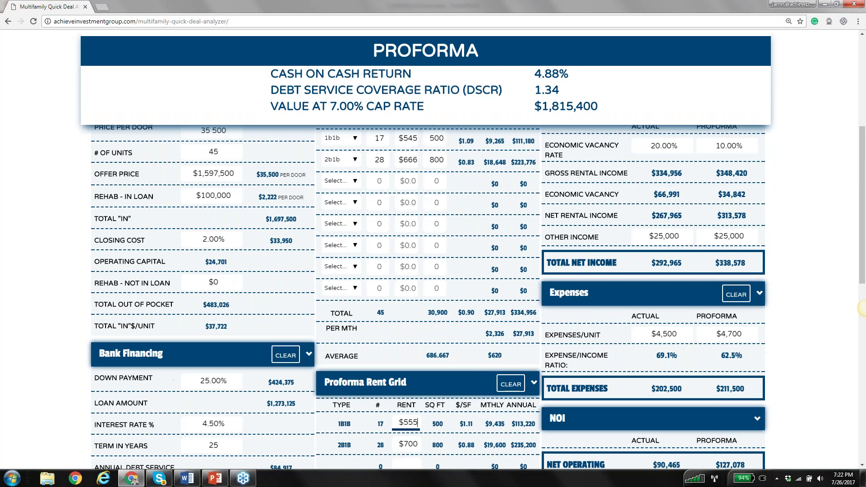
scroll(427, 298, down, 2)
key(BackSpace)
key(BackSpace)
key(BackSpace)
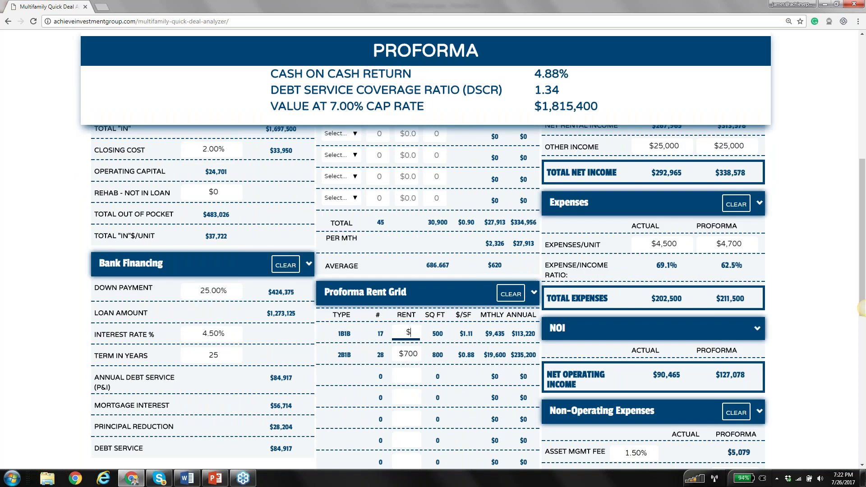
text(600)
key(Tab)
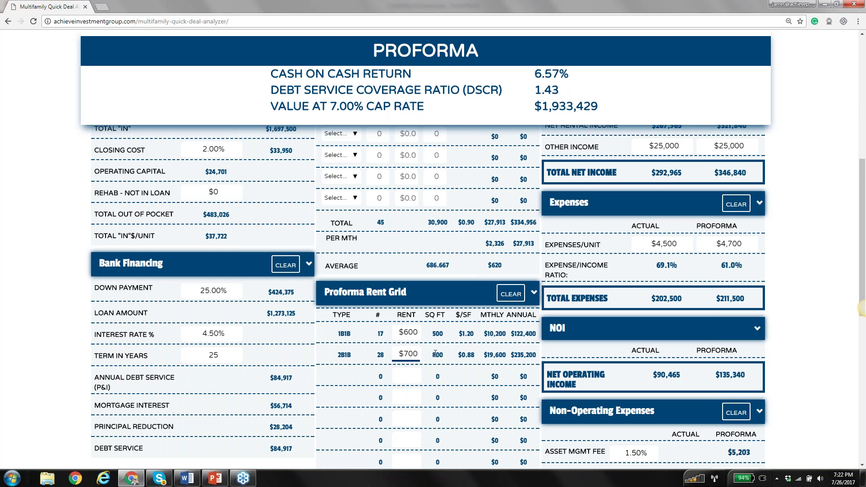
key(BackSpace)
key(BackSpace)
key(BackSpace)
text(800)
click(435, 370)
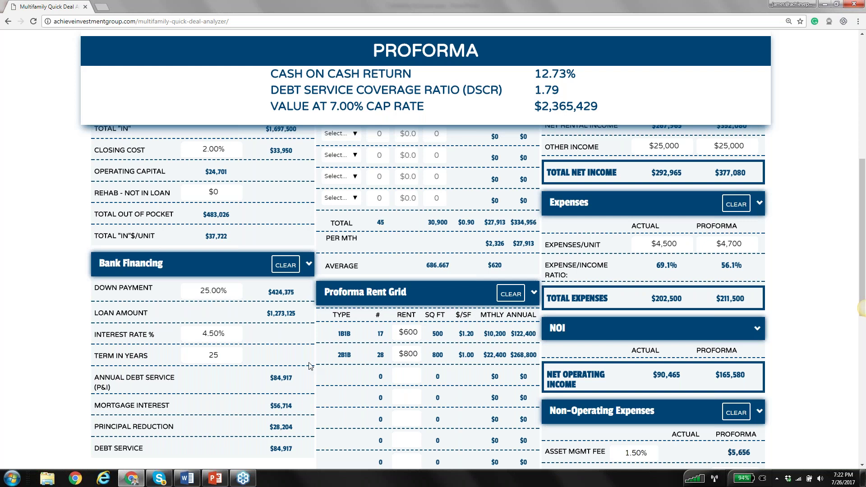
Change Rehab - In Loan to $200,000 ($4,444 per door), dropping DSCR to 1.69
scroll(309, 366, up, 4)
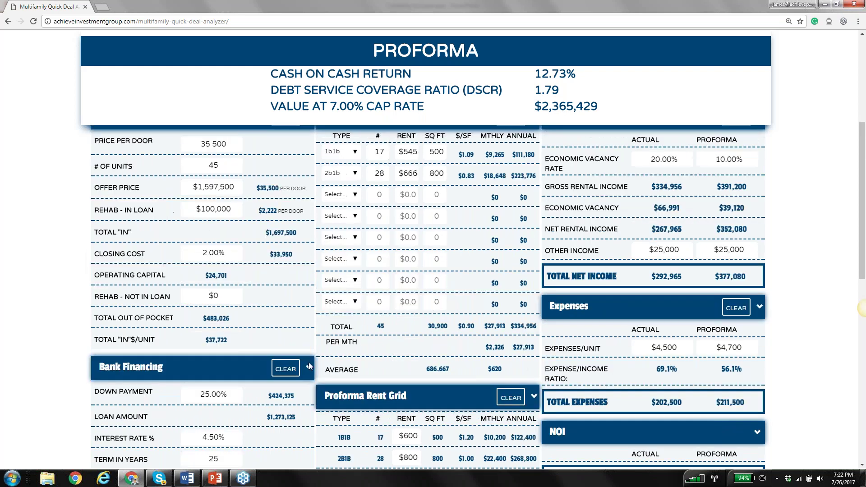
scroll(309, 365, down, 1)
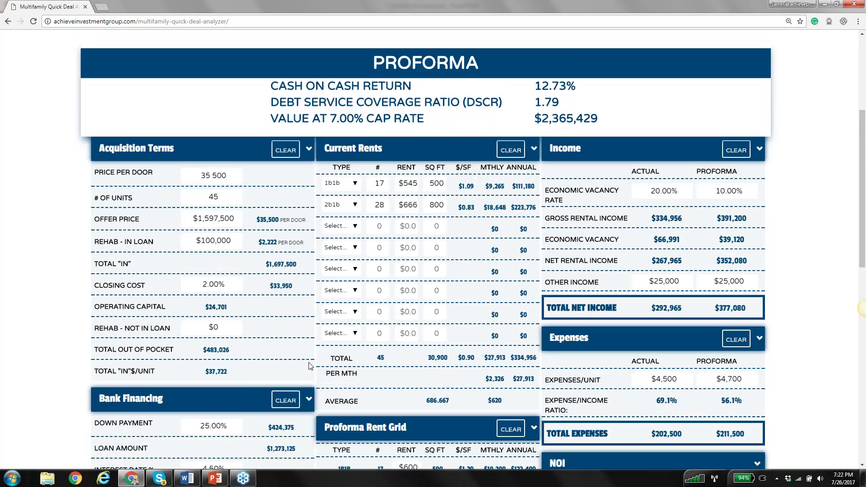
scroll(310, 365, down, 1)
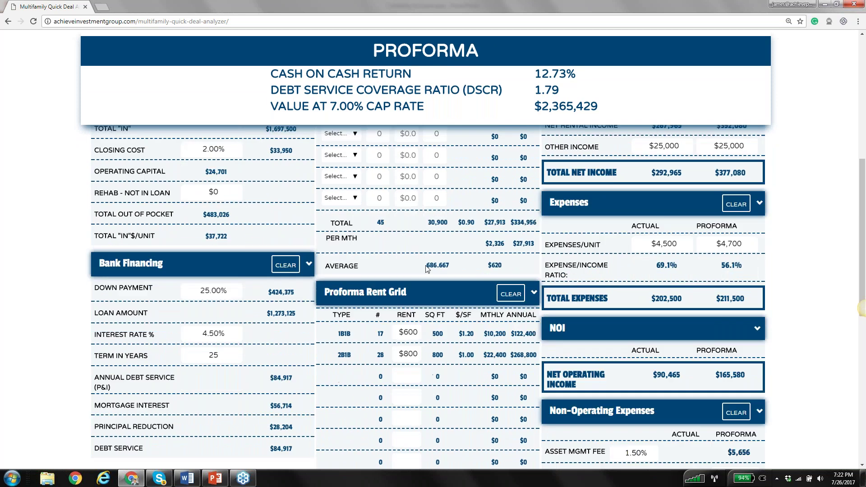
scroll(427, 270, up, 3)
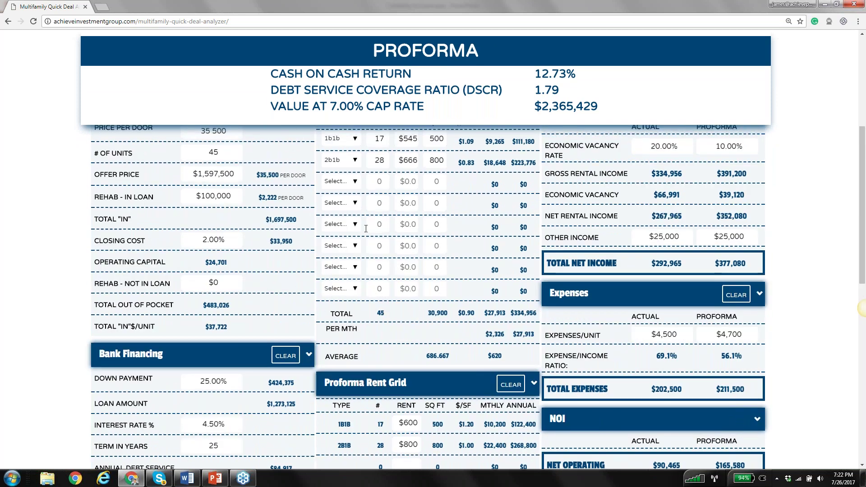
scroll(386, 233, up, 3)
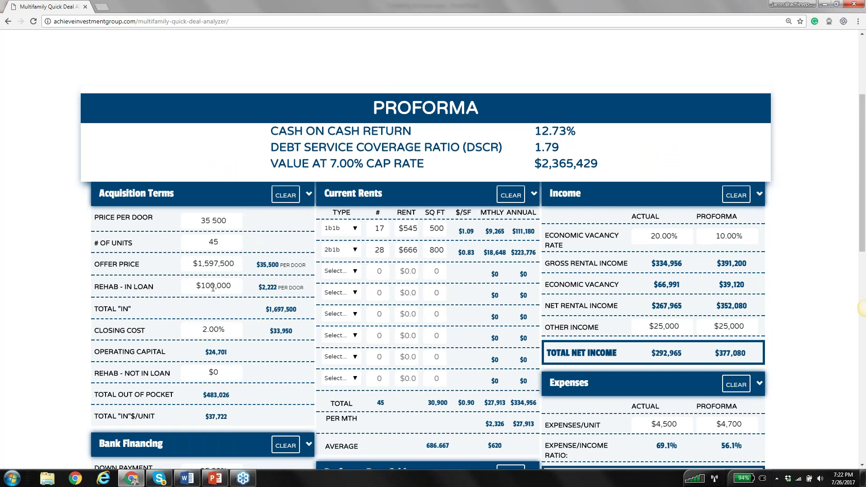
click(214, 287)
key(BackSpace)
text(2)
key(Tab)
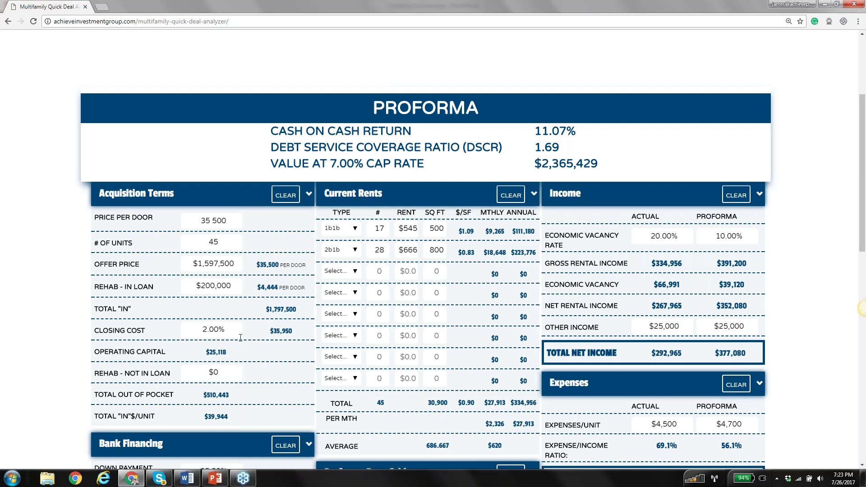
scroll(240, 337, down, 2)
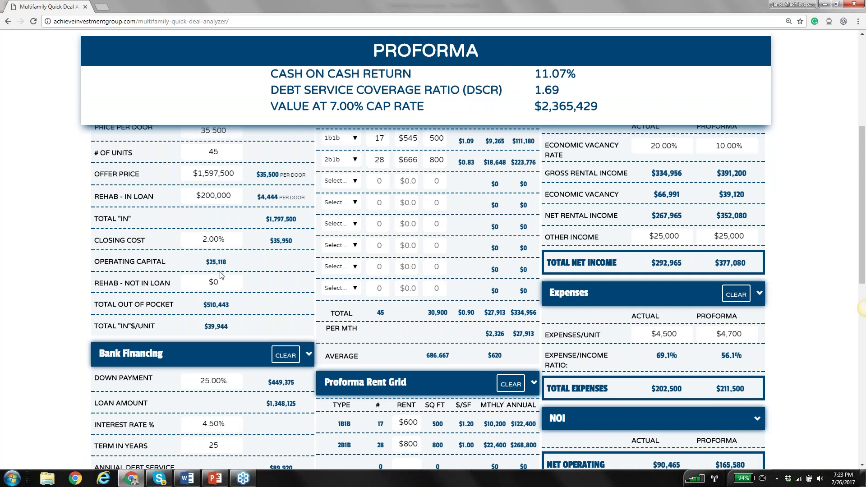
scroll(221, 275, up, 2)
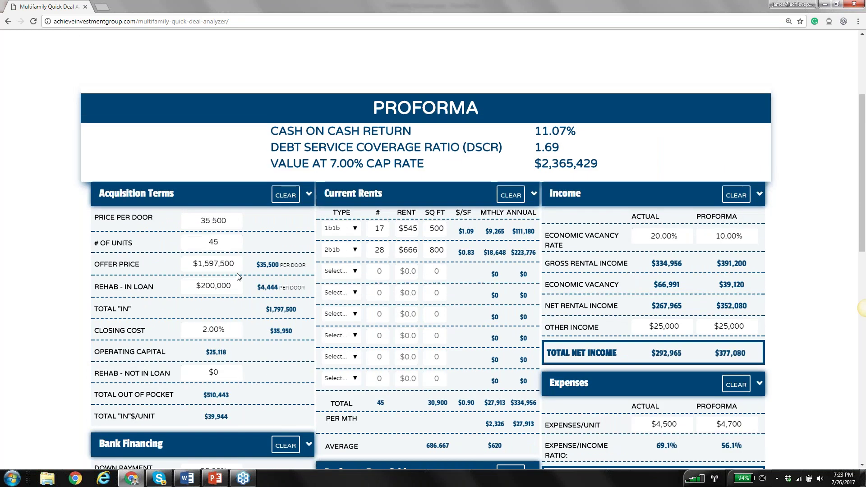
scroll(239, 276, down, 1)
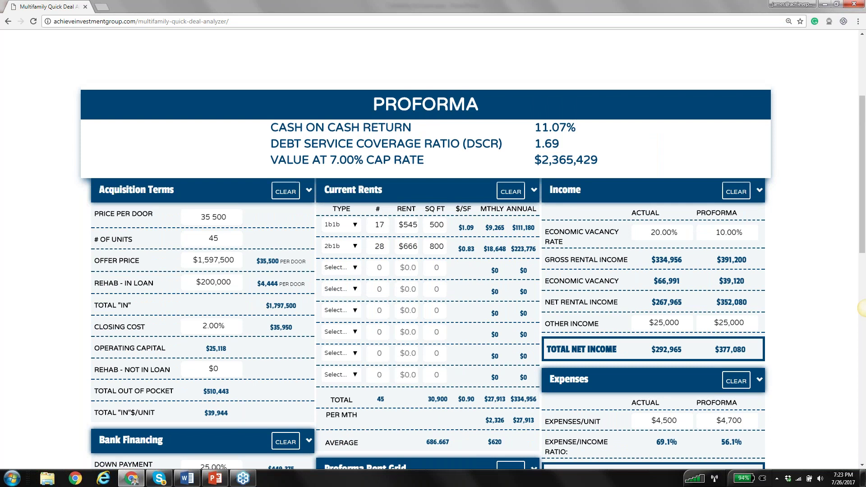
scroll(427, 271, down, 5)
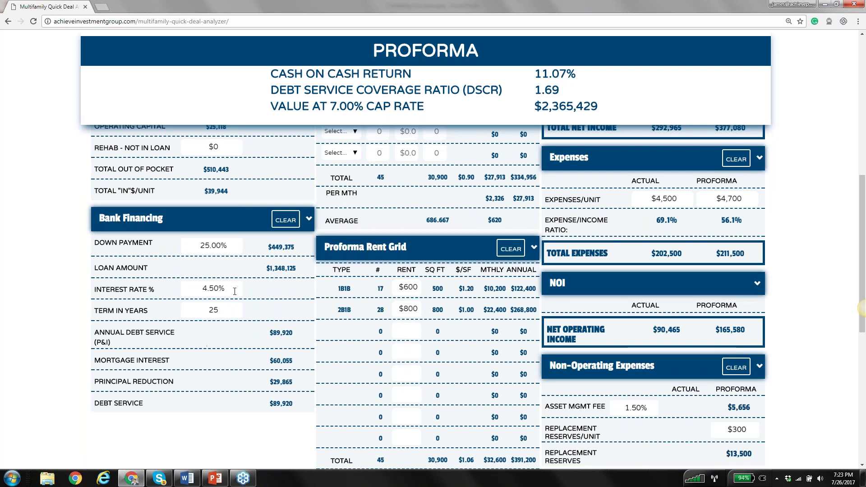
Set Bank Financing to a 4.20% interest rate and a 30-year term, giving $79,111 debt service
click(213, 288)
key(BackSpace)
text(2)
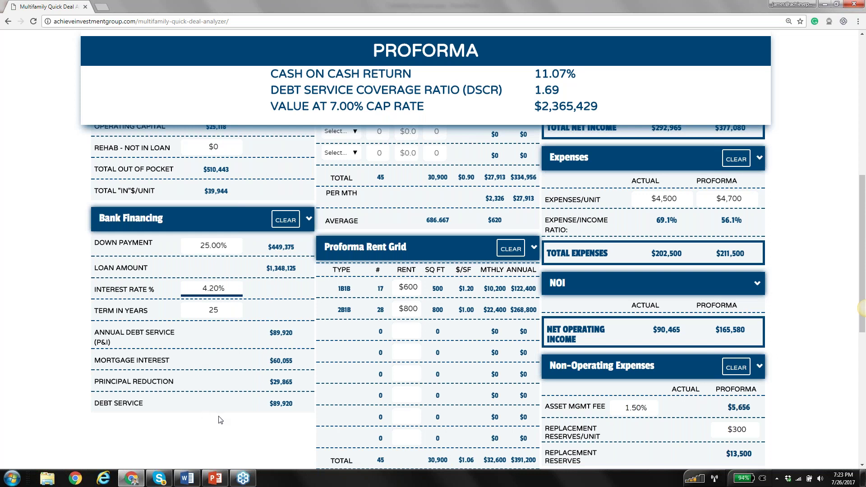
click(220, 419)
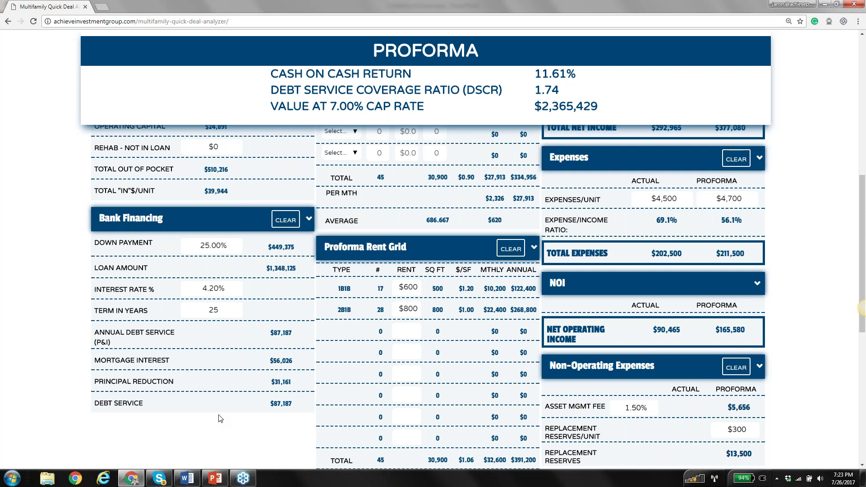
click(222, 311)
key(BackSpace)
key(BackSpace)
text(30)
click(255, 416)
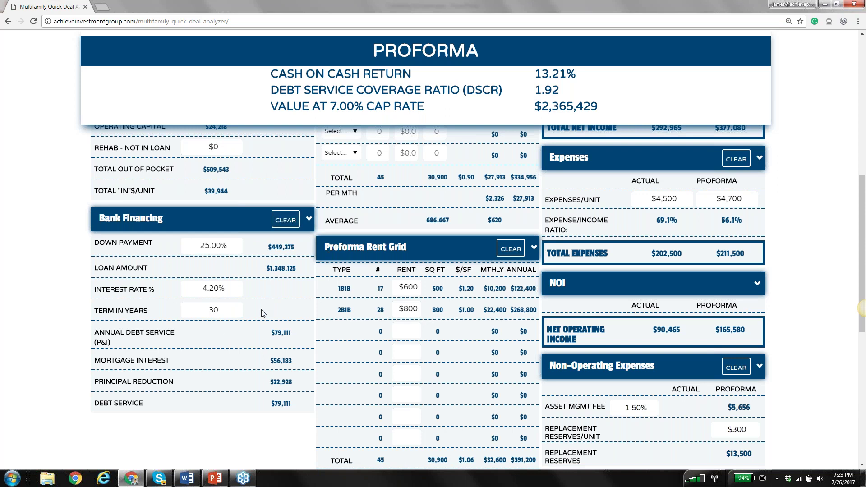
scroll(263, 313, up, 3)
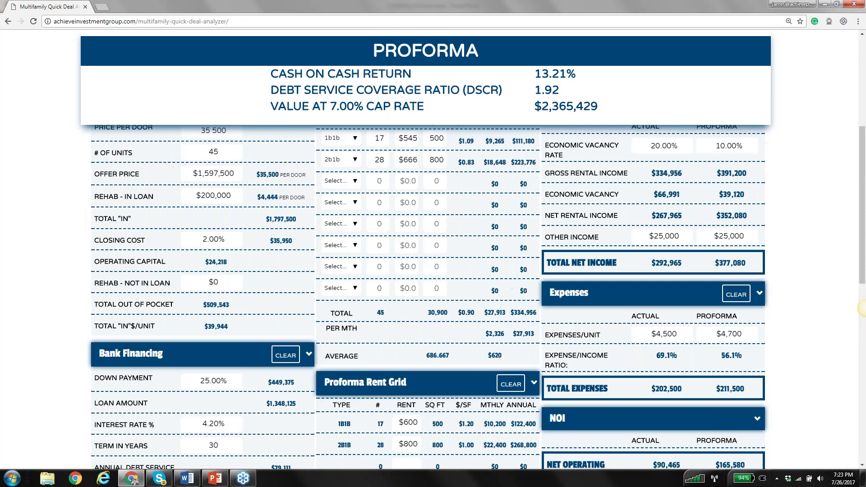
scroll(197, 205, up, 1)
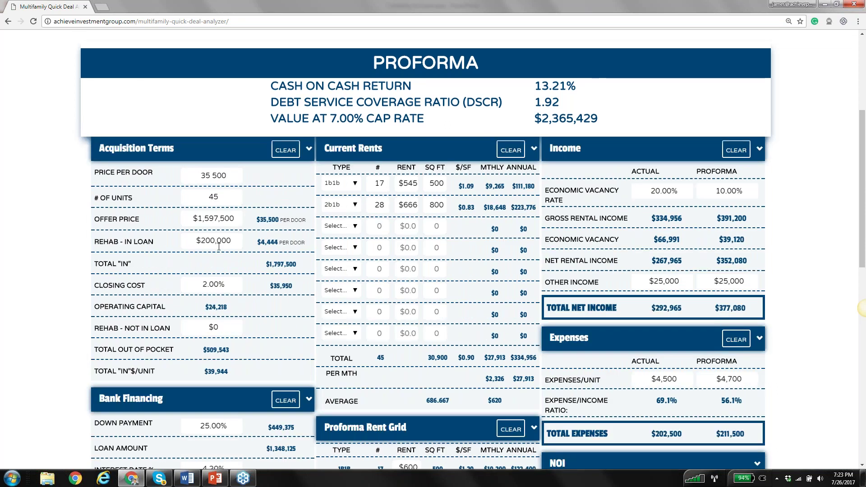
Collapse the Proforma Rent Grid, Bank Financing, NOI and Non-Operating Expenses panels
click(408, 247)
scroll(861, 309, down, 4)
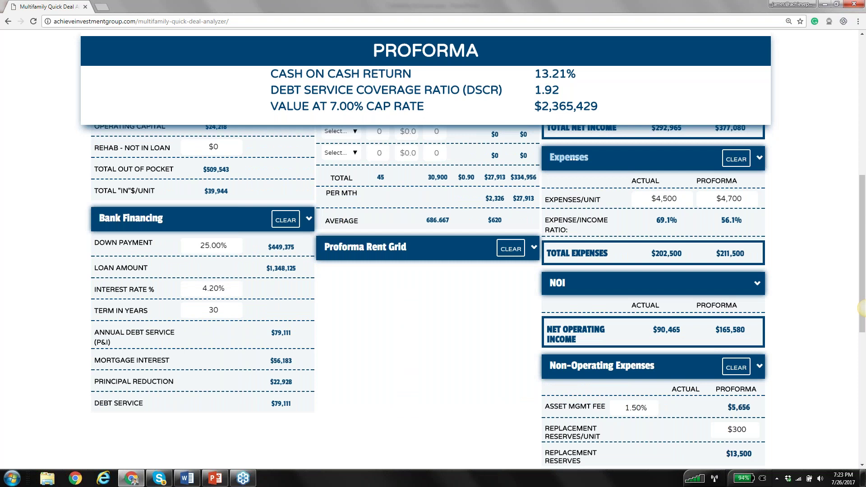
click(143, 218)
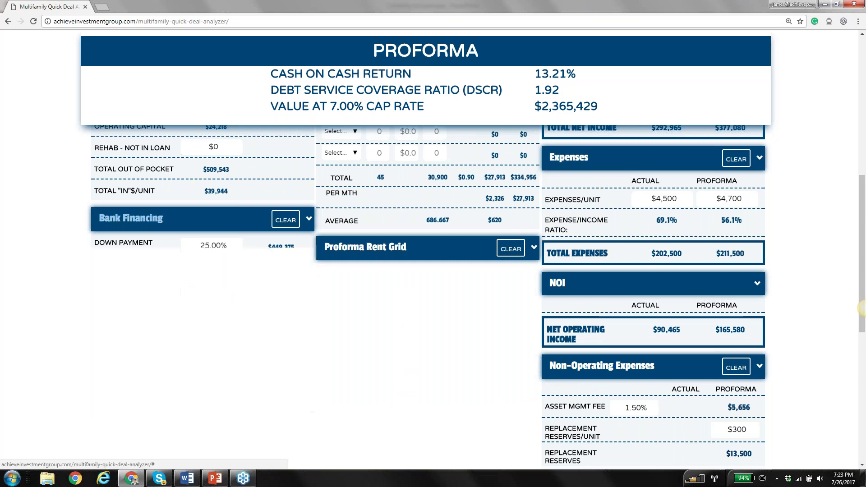
click(650, 283)
click(650, 311)
Set Proforma Expenses/Unit to $5,000, cutting DSCR to 1.75
click(730, 199)
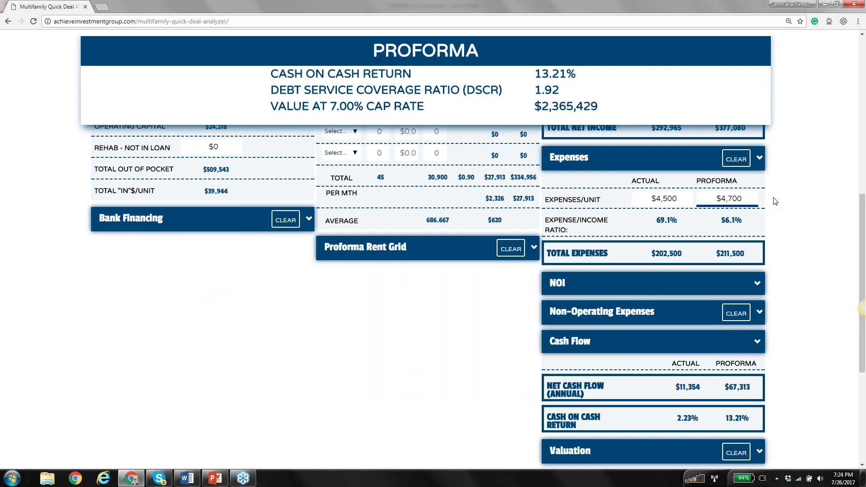
key(BackSpace)
key(BackSpace)
text(50)
click(787, 233)
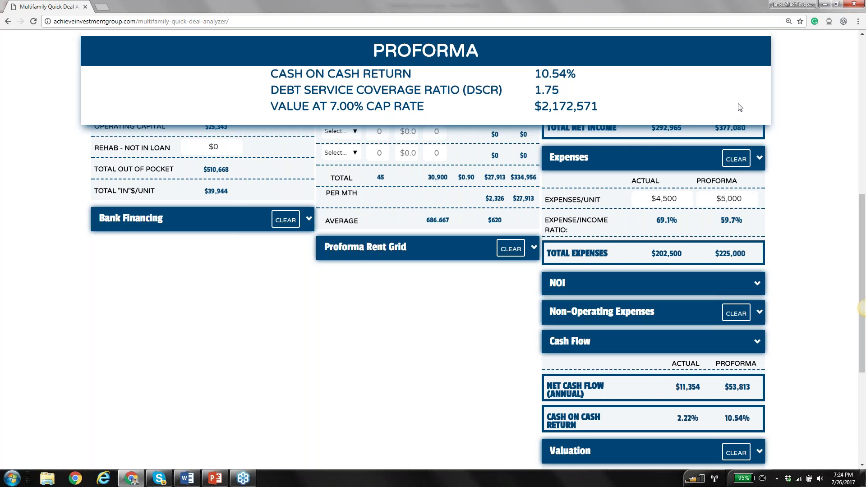
Re-expand the Proforma Rent Grid, Bank Financing, NOI and Non-Operating Expenses panels
click(366, 246)
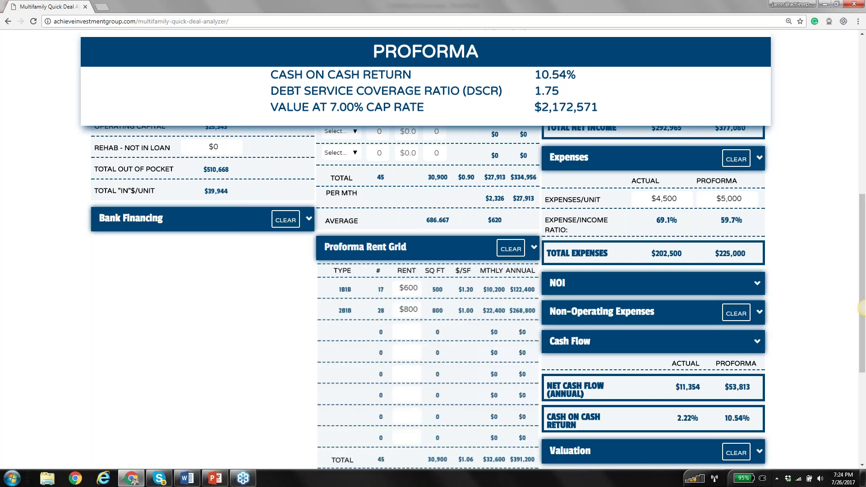
click(131, 218)
click(629, 294)
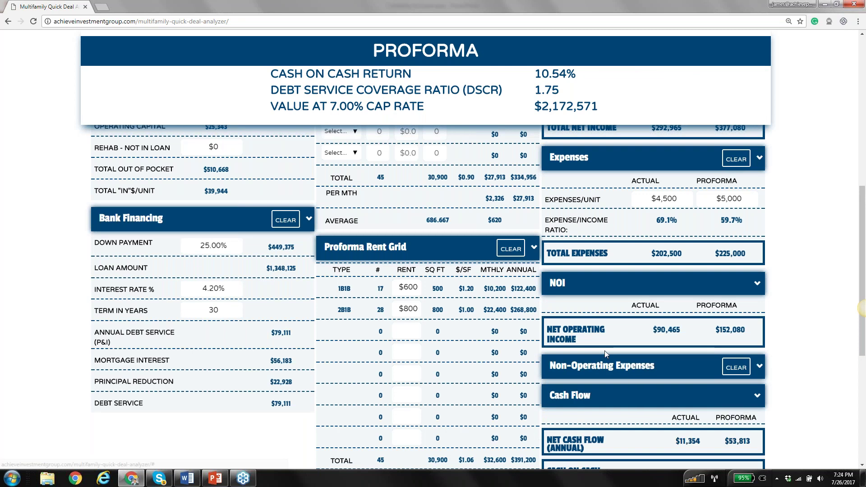
click(605, 364)
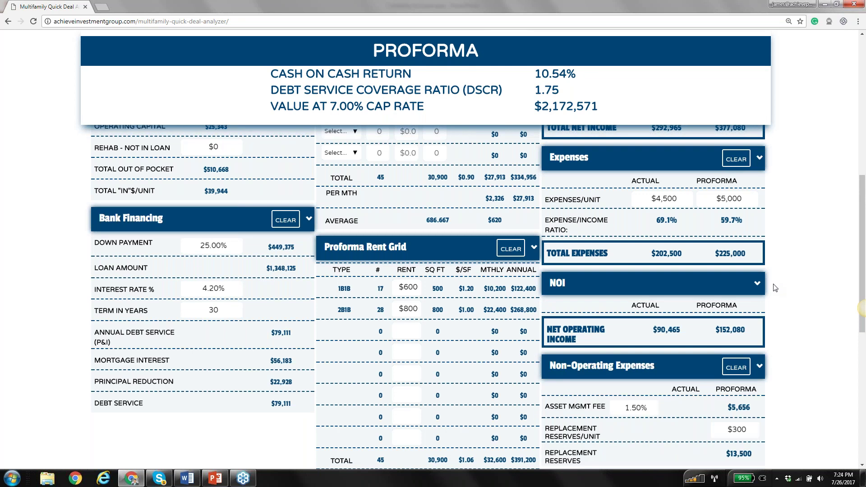
scroll(719, 287, down, 6)
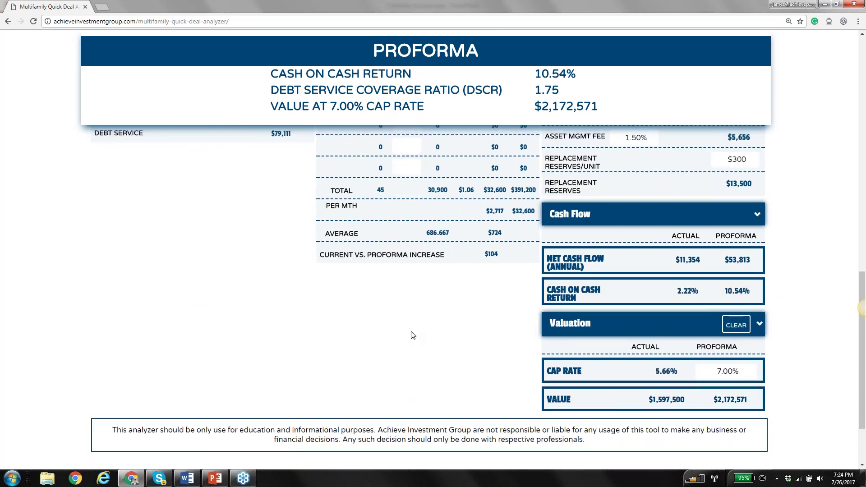
scroll(411, 335, up, 8)
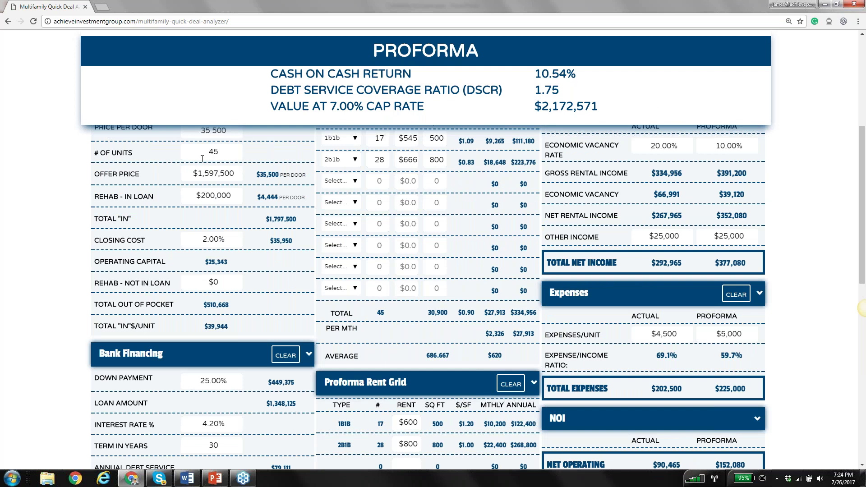
scroll(202, 158, up, 3)
scroll(370, 312, down, 2)
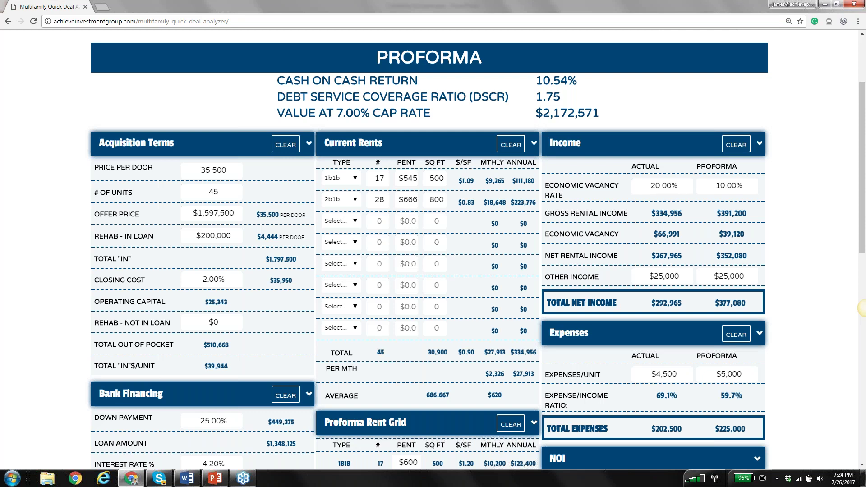
scroll(365, 238, down, 7)
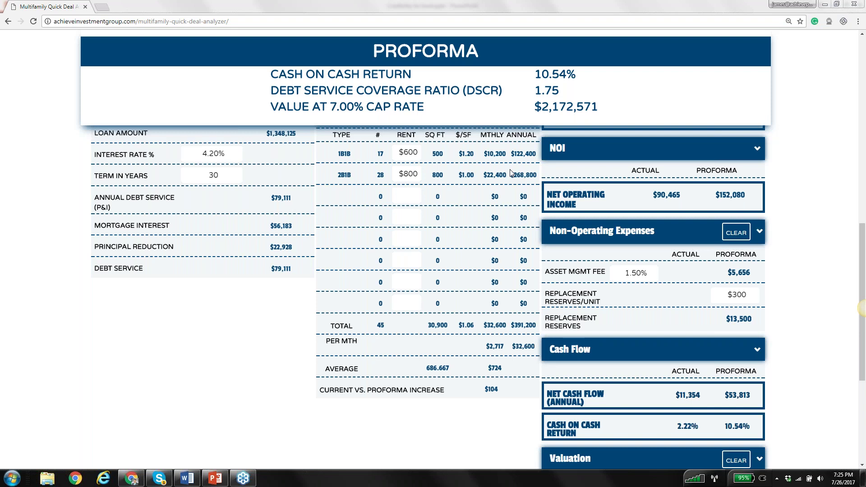
Scroll from Acquisition Terms down to Cash Flow, showing $11,354 actual and $53,813 proforma net cash flow
click(238, 325)
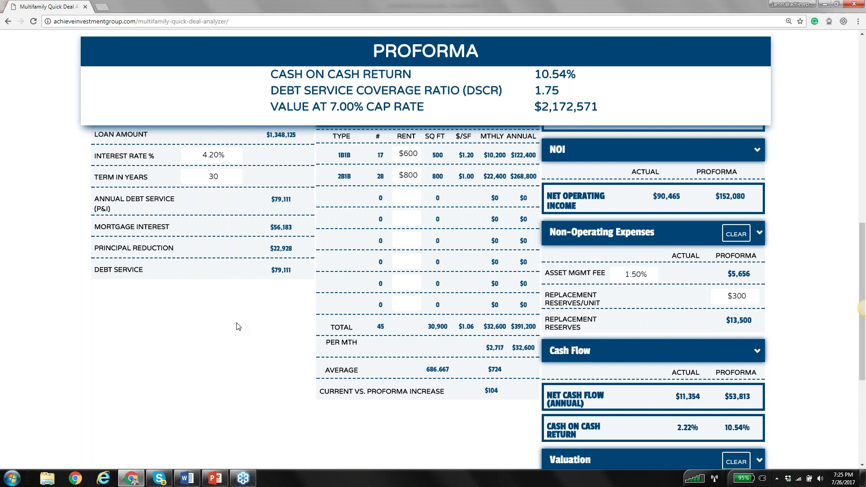
scroll(238, 325, up, 2)
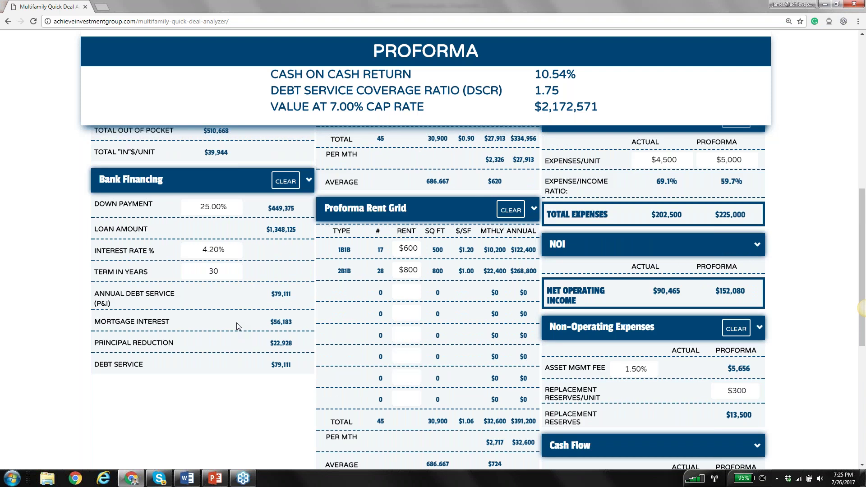
scroll(238, 326, up, 4)
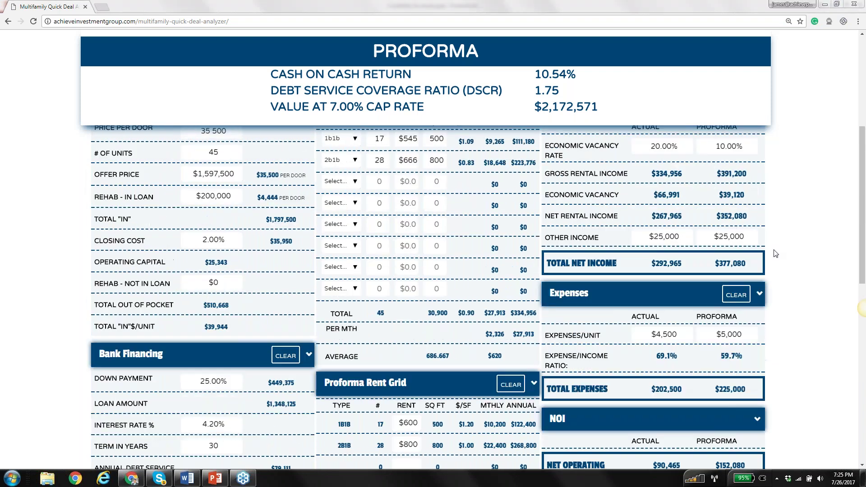
click(775, 254)
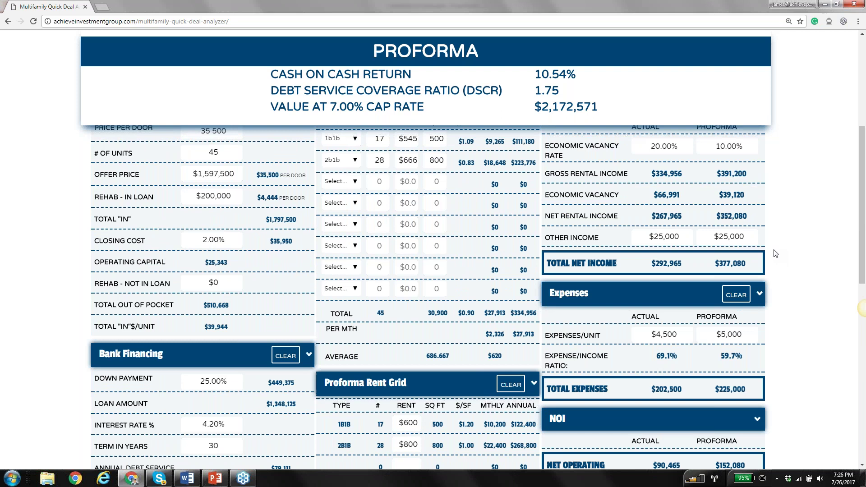
scroll(776, 254, up, 2)
scroll(775, 253, down, 6)
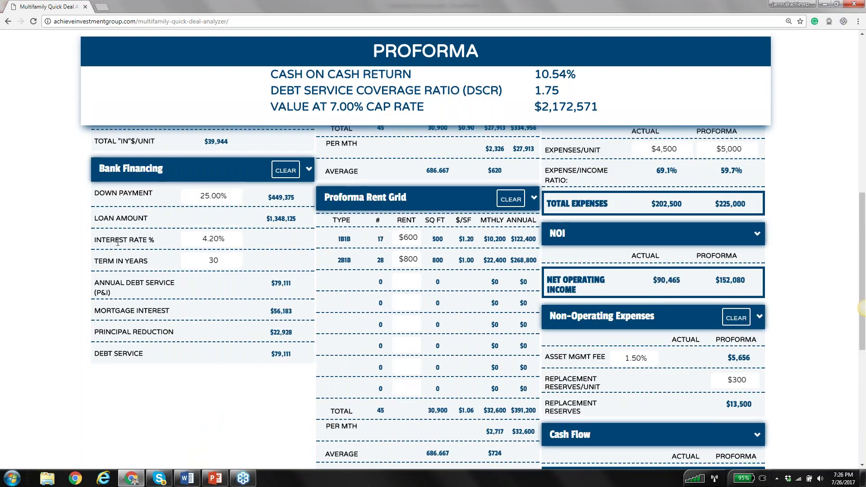
scroll(115, 242, up, 4)
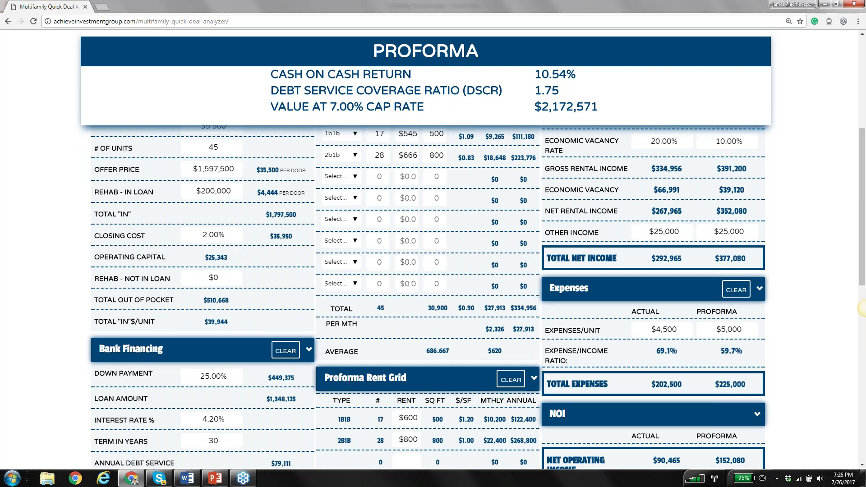
scroll(206, 215, up, 1)
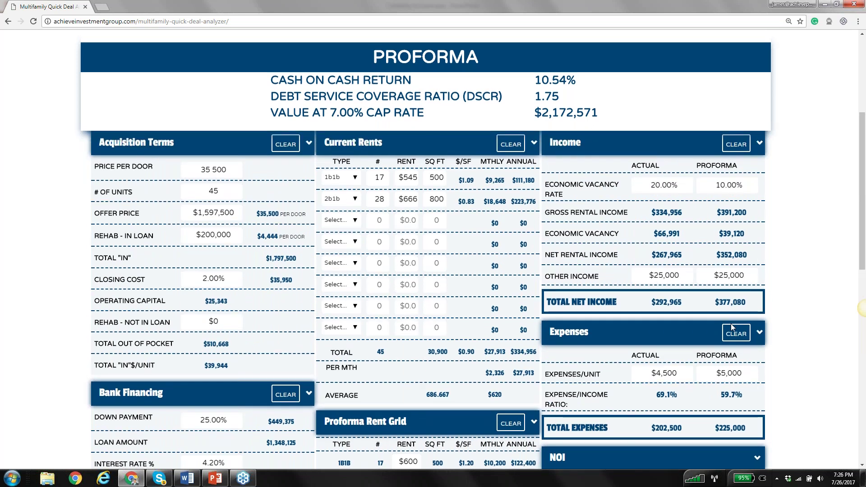
scroll(671, 311, down, 3)
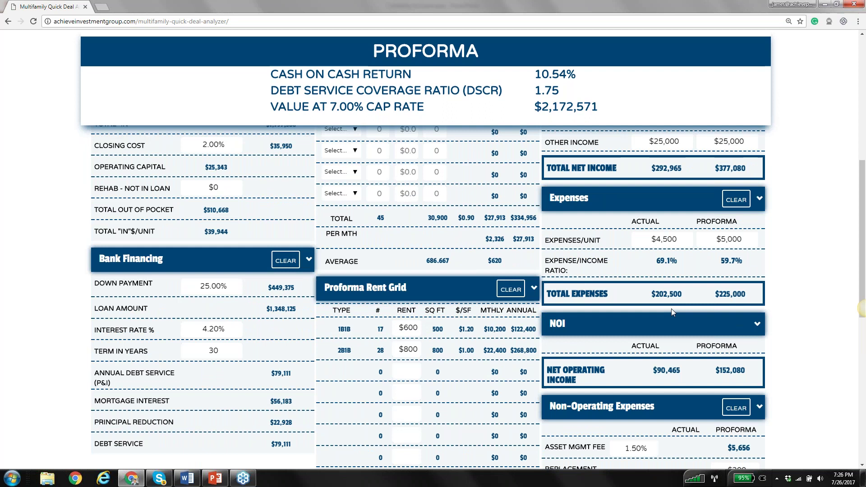
scroll(672, 308, down, 2)
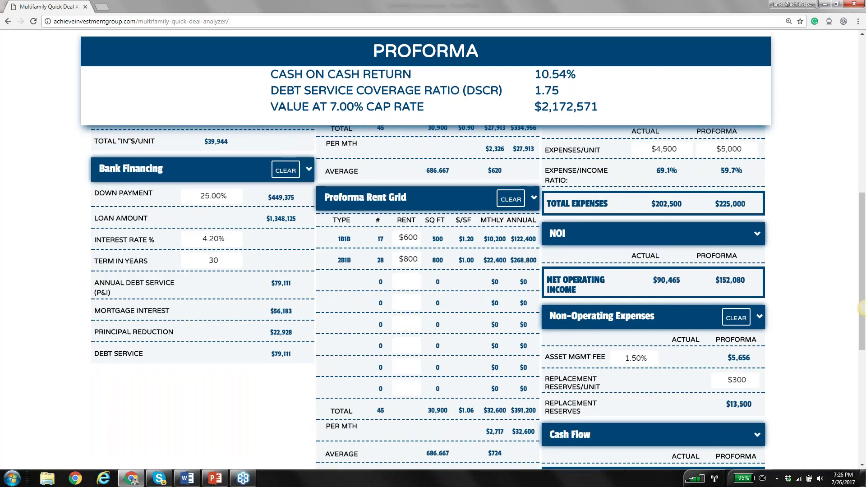
scroll(672, 304, down, 2)
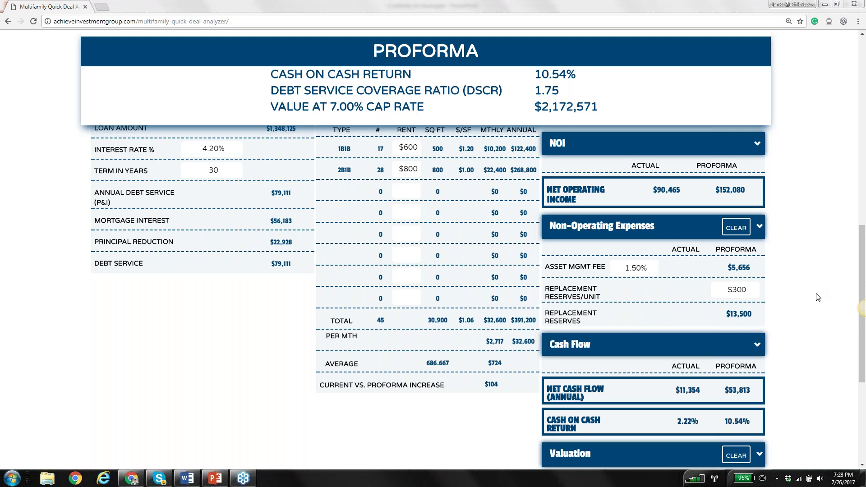
Scroll to the top of the analyzer to show Acquisition Terms totalling $1,797,500
click(63, 258)
scroll(801, 161, up, 6)
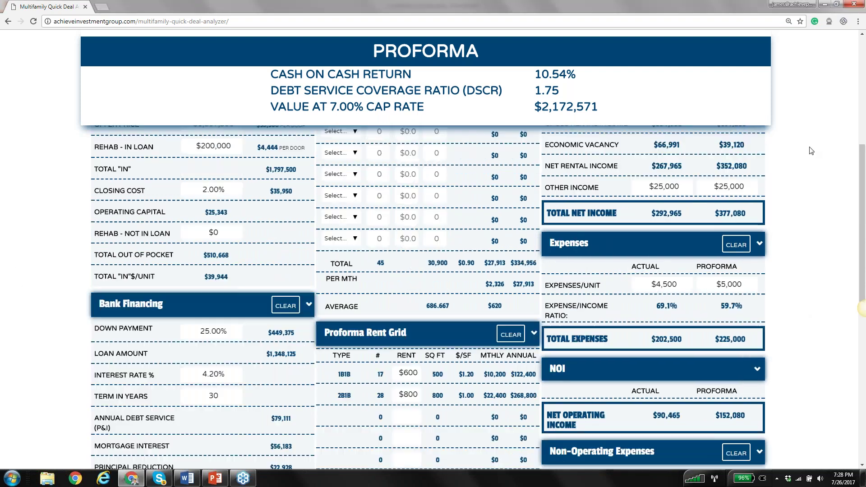
scroll(801, 162, up, 3)
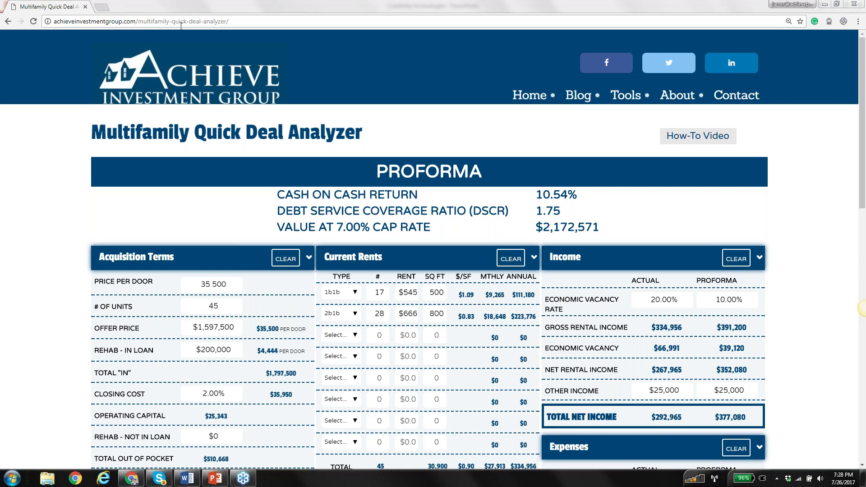
Reload the analyzer page so every input clears and results return to zero
click(252, 22)
key(Return)
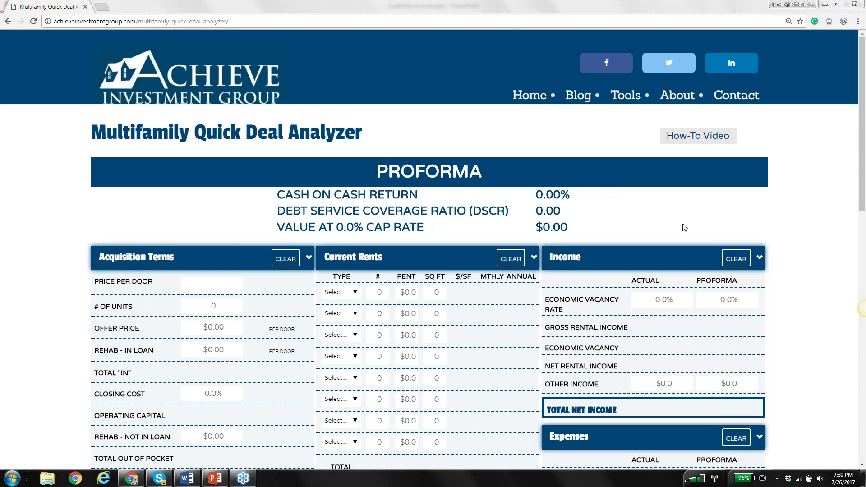
click(785, 230)
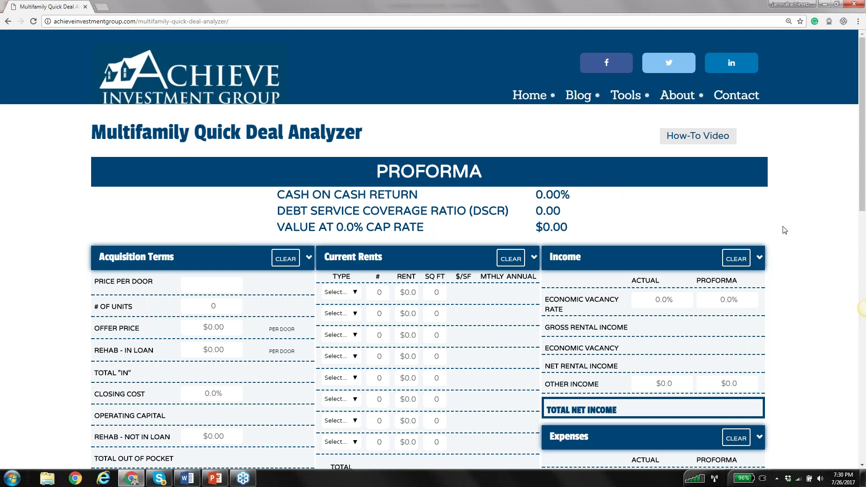
scroll(776, 225, down, 6)
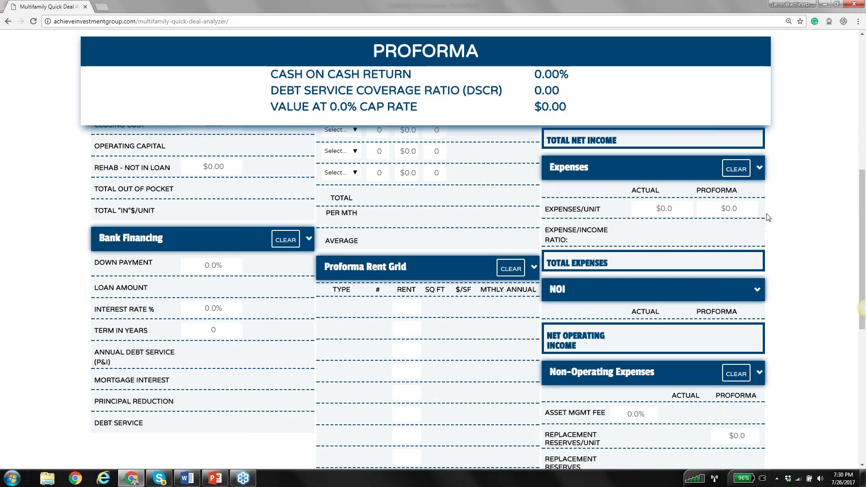
scroll(768, 218, down, 4)
click(741, 260)
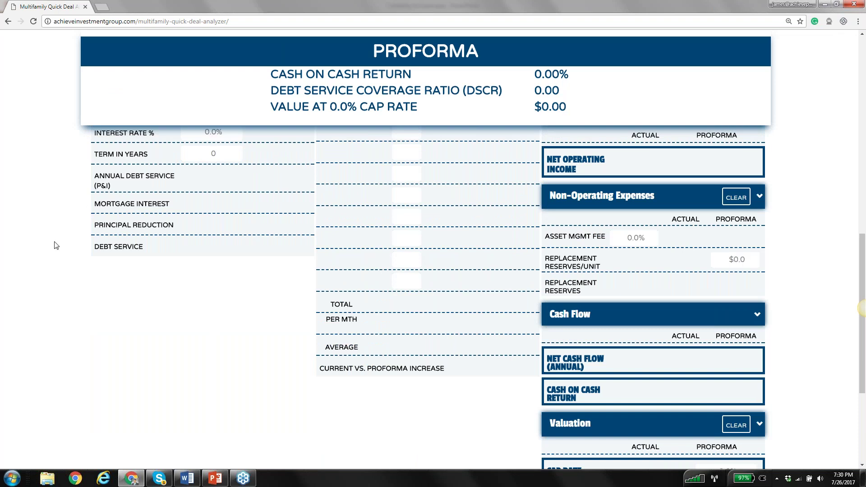
scroll(56, 245, up, 6)
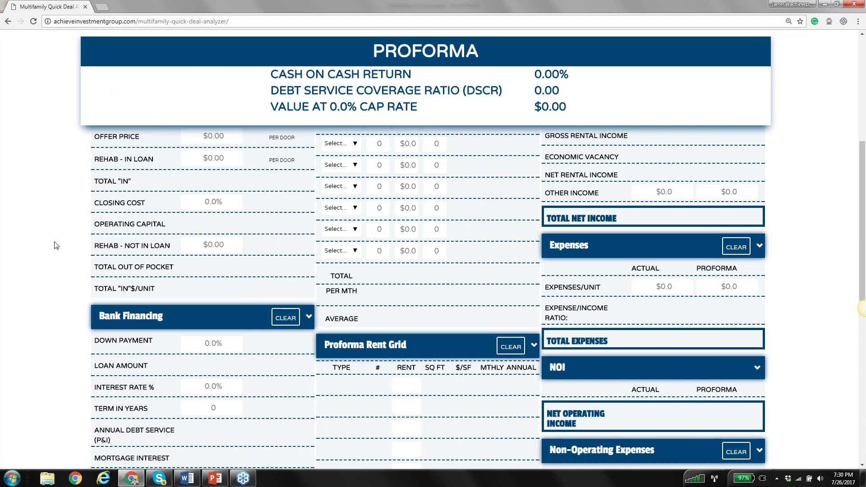
scroll(56, 245, up, 4)
click(224, 306)
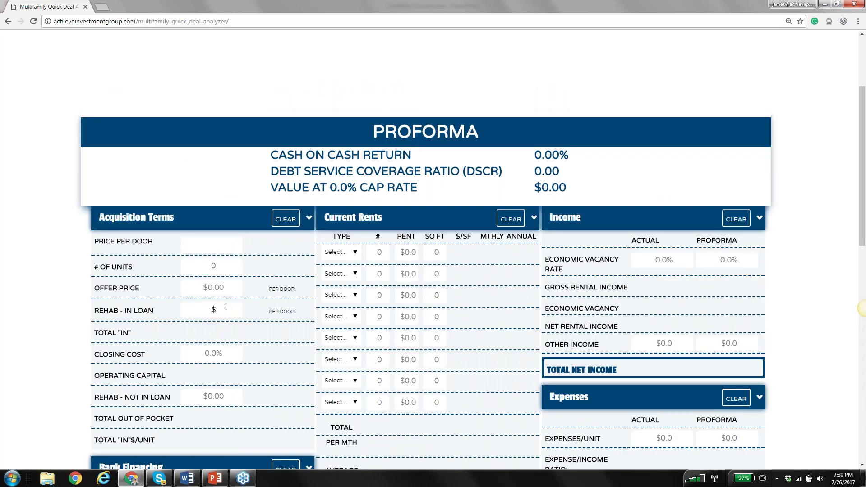
scroll(226, 306, down, 1)
click(229, 354)
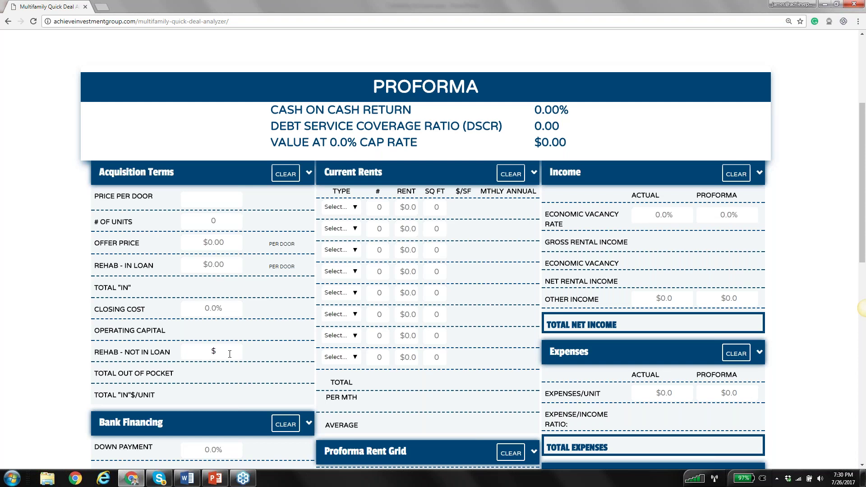
click(274, 122)
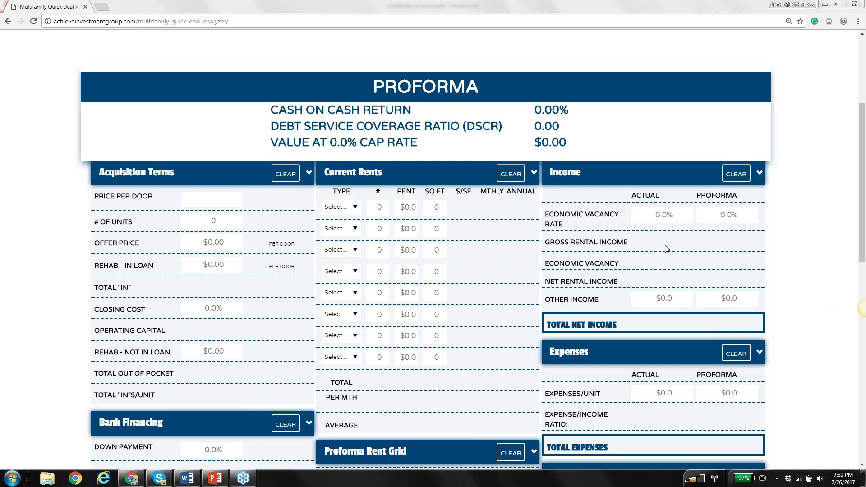
Select the actual expenses per unit field and review the emptied Bank Financing, Rent Grid and Non-Operating panels
click(668, 388)
click(786, 205)
scroll(545, 275, down, 15)
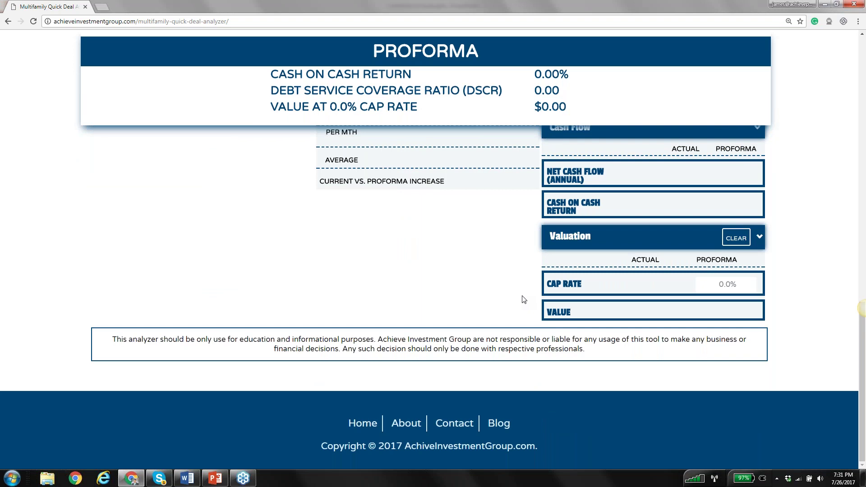
scroll(523, 300, up, 6)
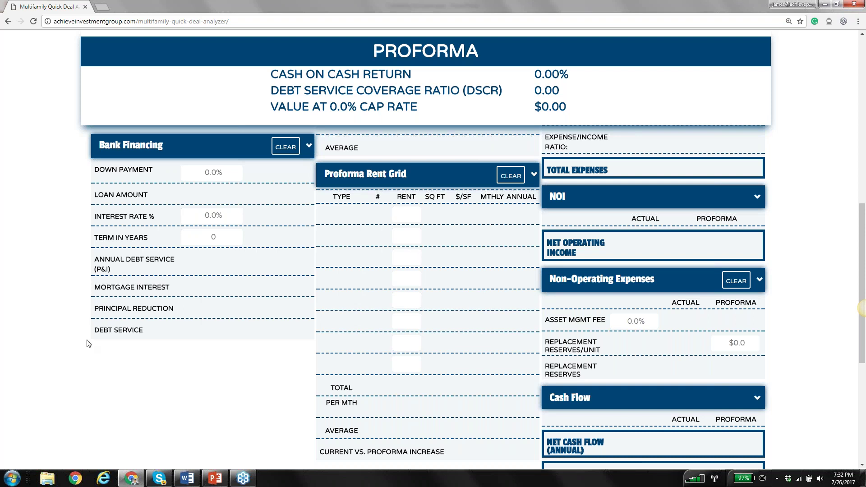
scroll(87, 344, up, 7)
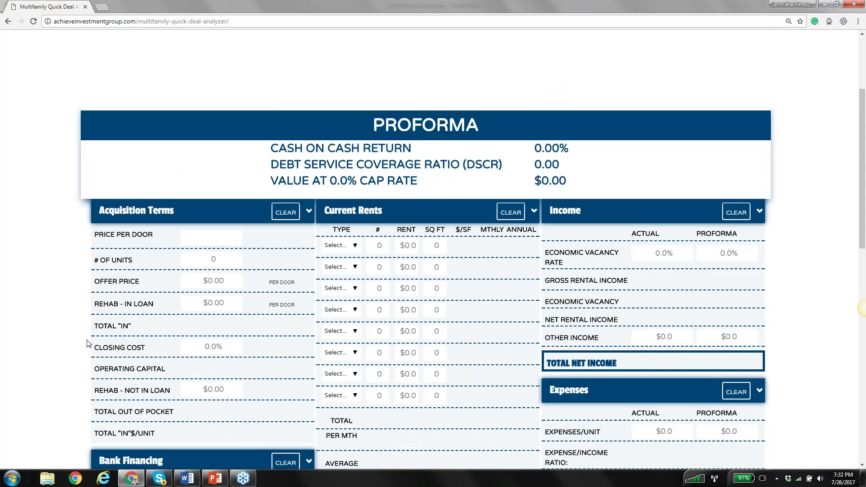
scroll(87, 344, down, 1)
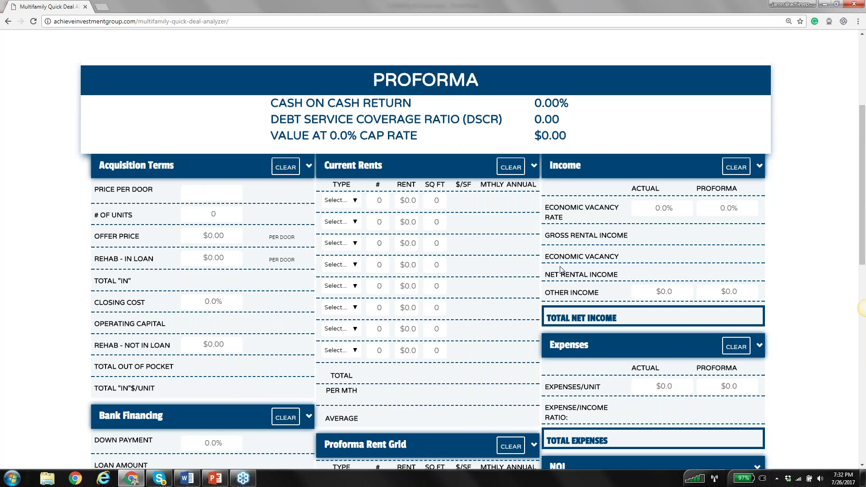
scroll(155, 267, down, 2)
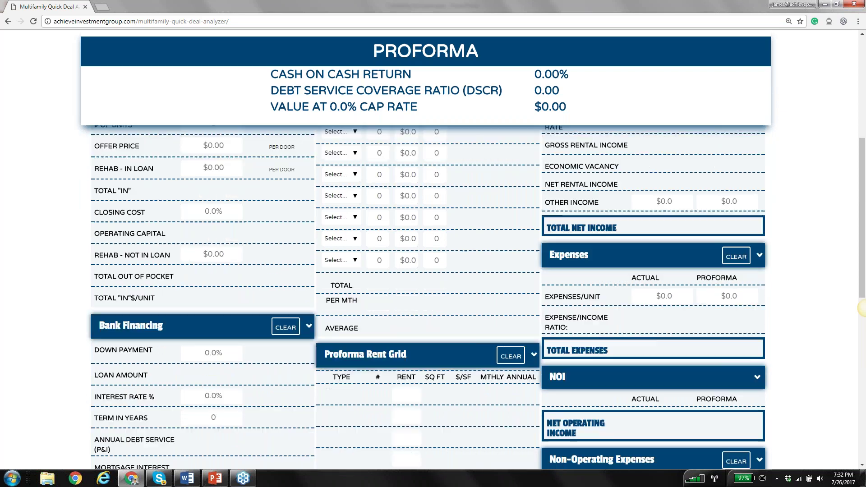
scroll(155, 266, up, 1)
scroll(154, 267, down, 4)
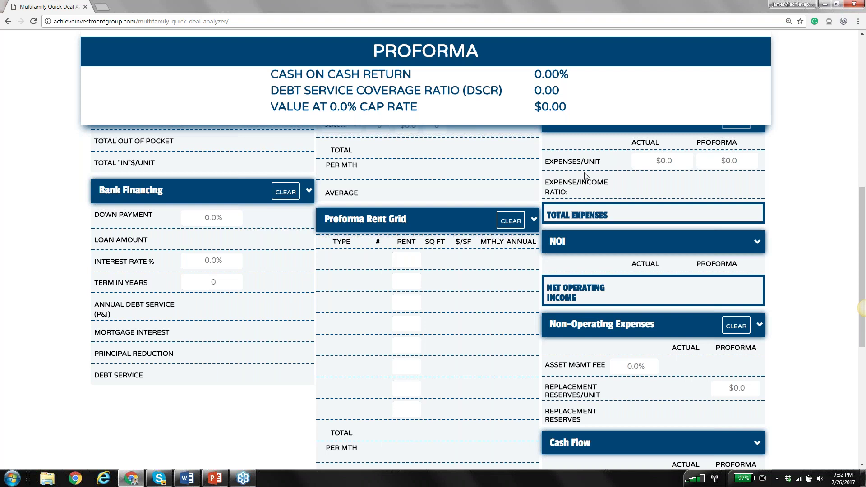
scroll(29, 260, up, 1)
scroll(29, 260, up, 3)
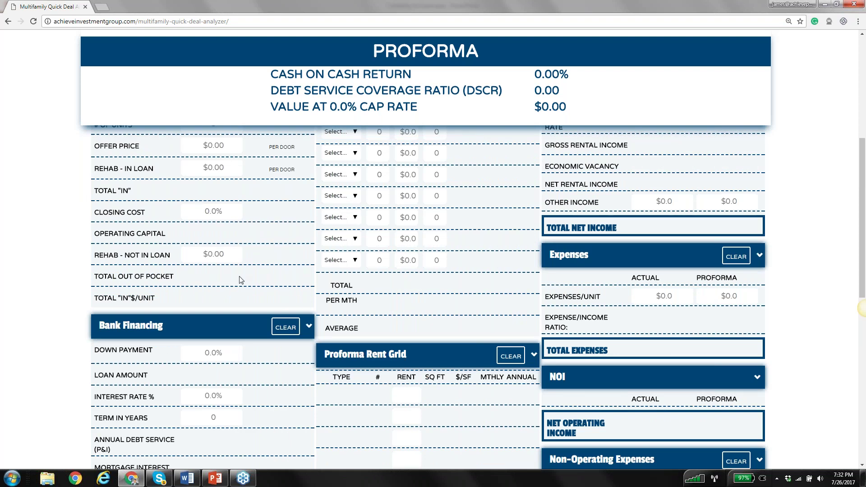
scroll(190, 277, down, 2)
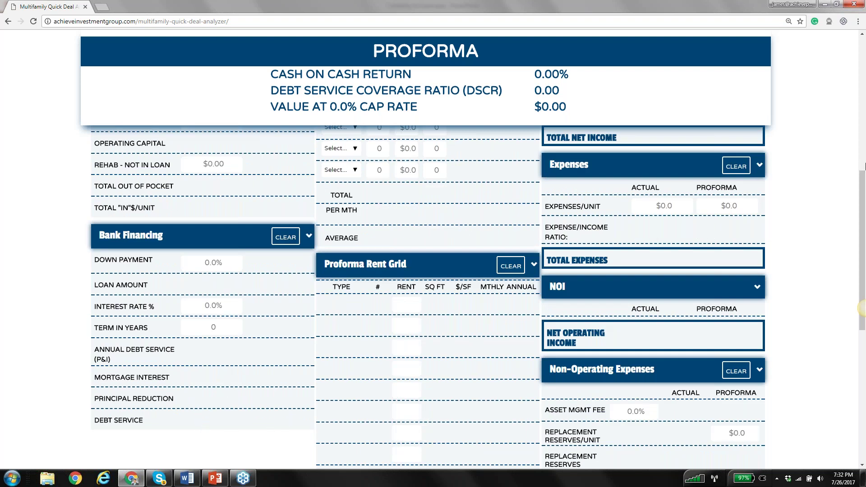
click(710, 211)
click(756, 220)
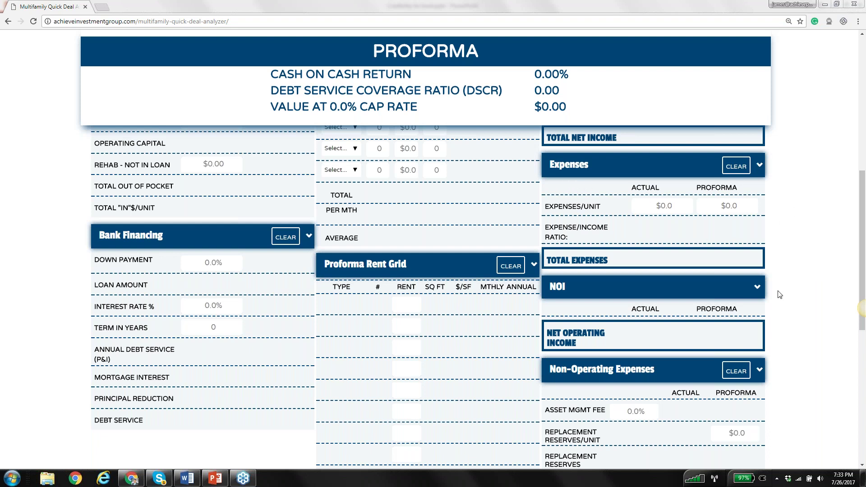
click(775, 316)
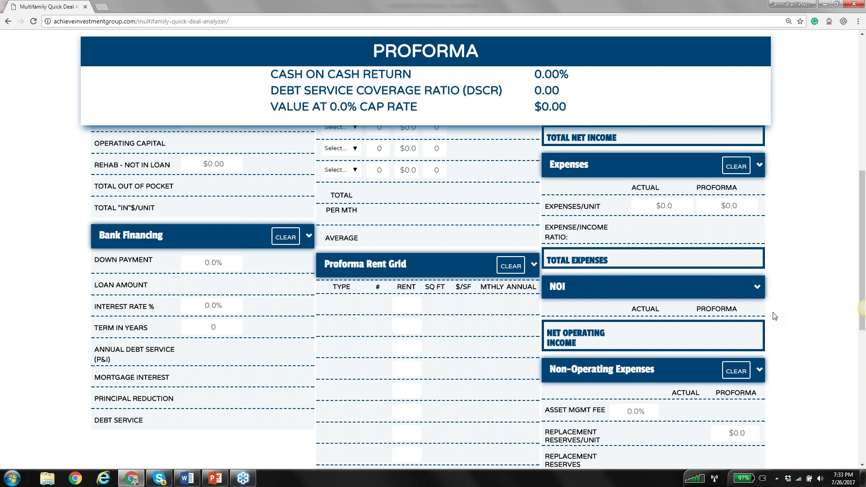
scroll(775, 316, up, 3)
scroll(775, 316, up, 1)
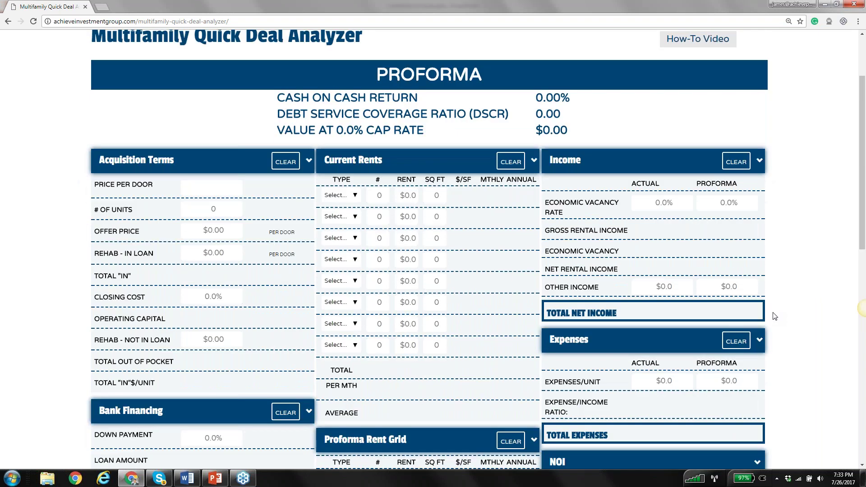